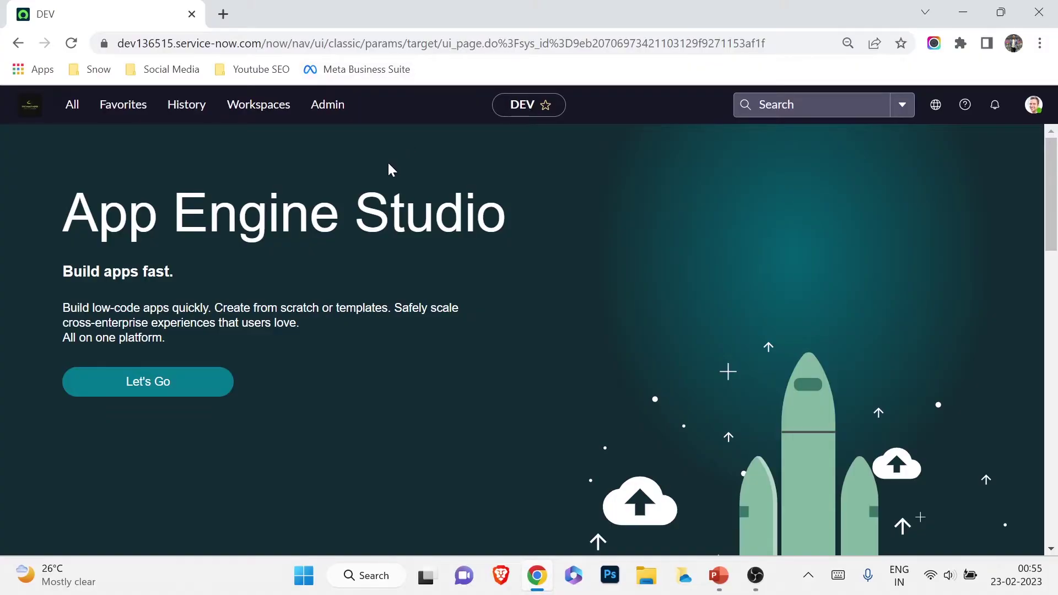
Filter the navigator for 'layout' and open the email Layouts module
click(88, 117)
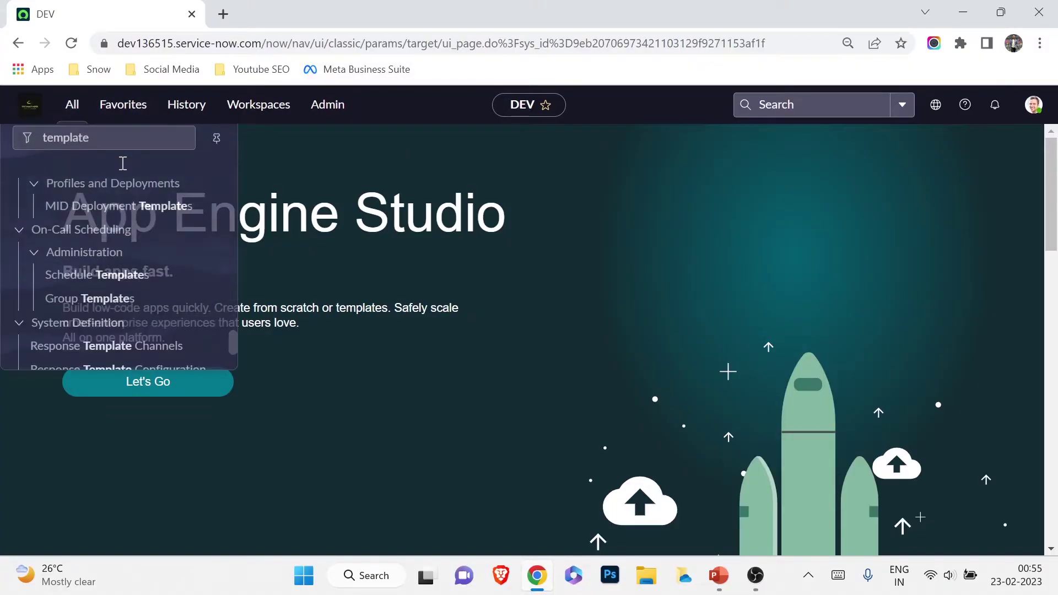
double_click(72, 146)
key(BackSpace)
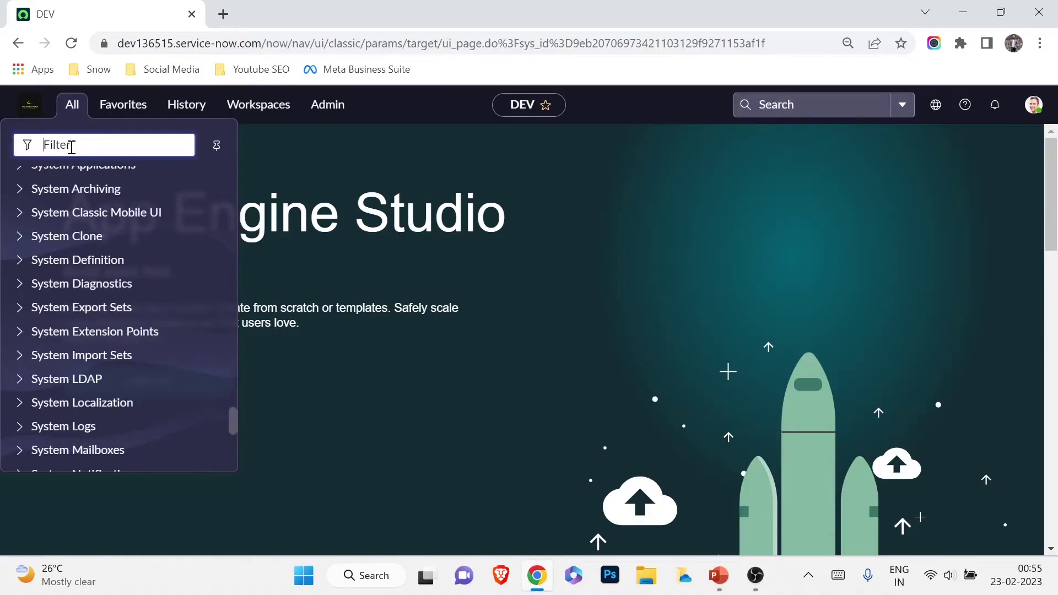
text(layout)
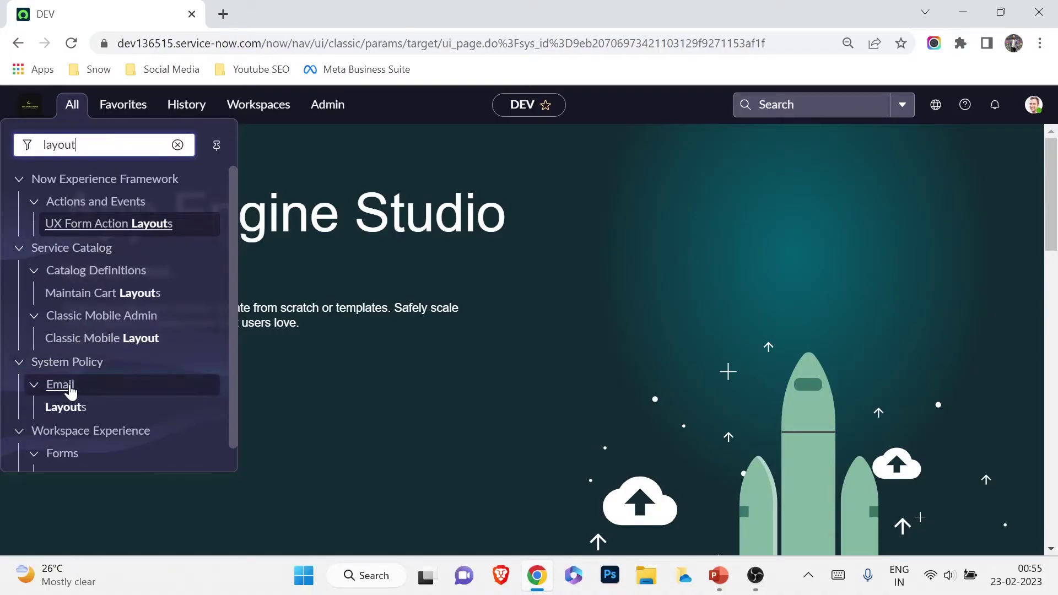
click(49, 410)
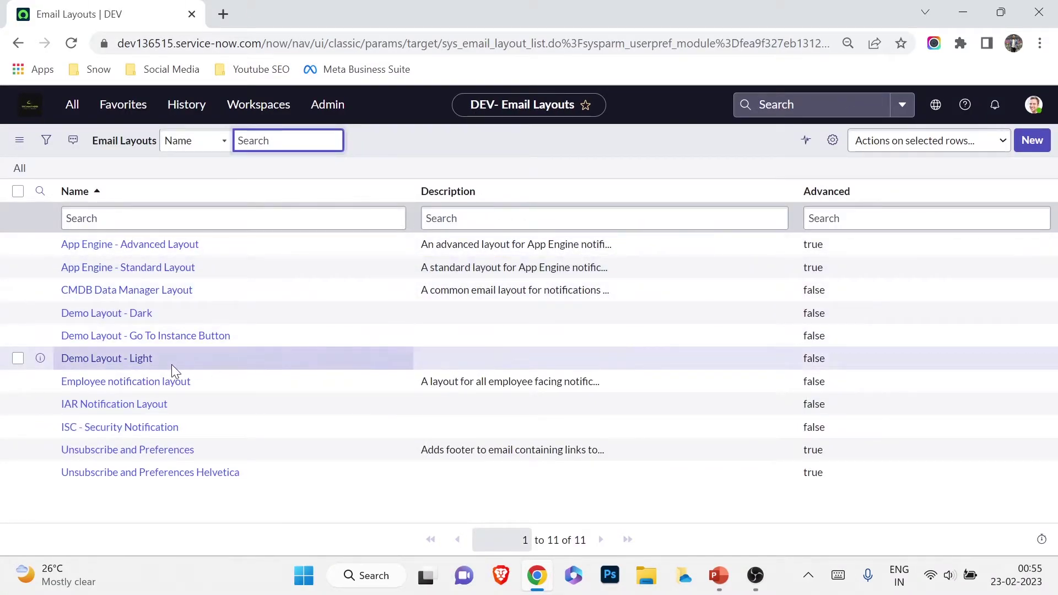
Open the Demo Layout - Dark record and review its logo, body and footer
click(105, 318)
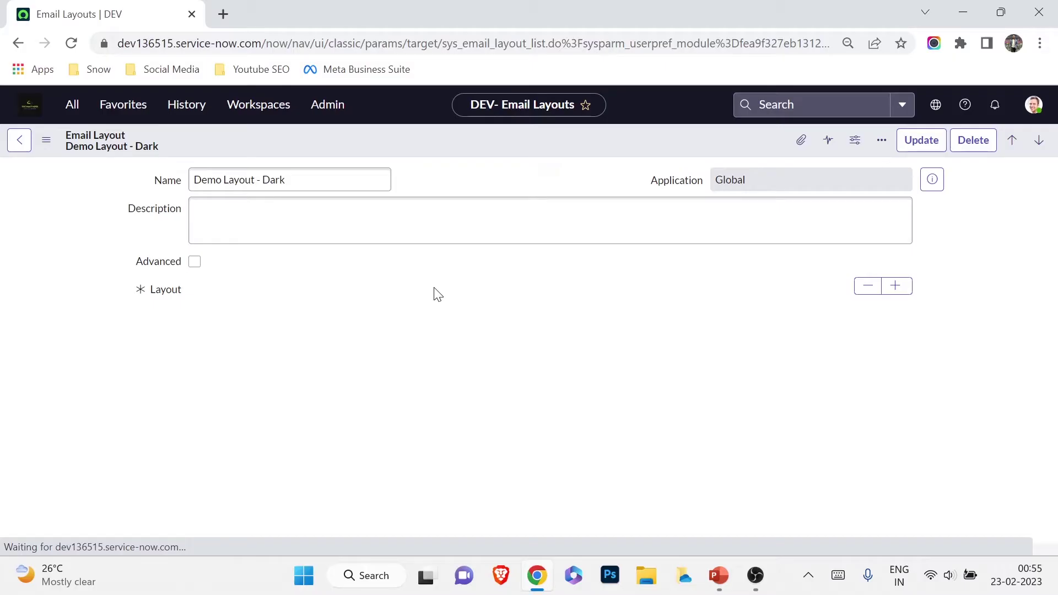
scroll(386, 358, down, 3)
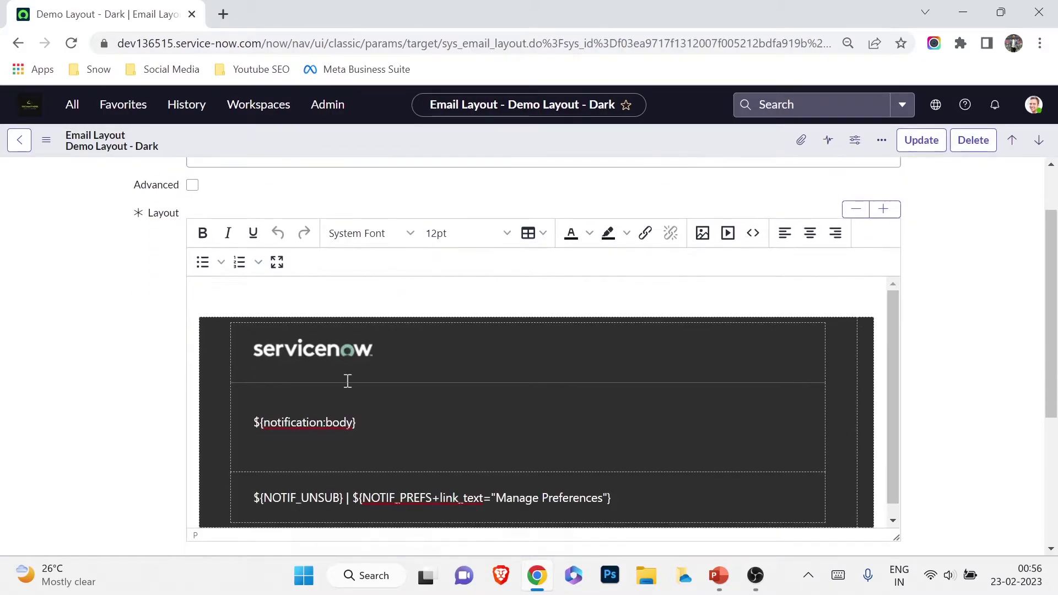
scroll(281, 347, up, 1)
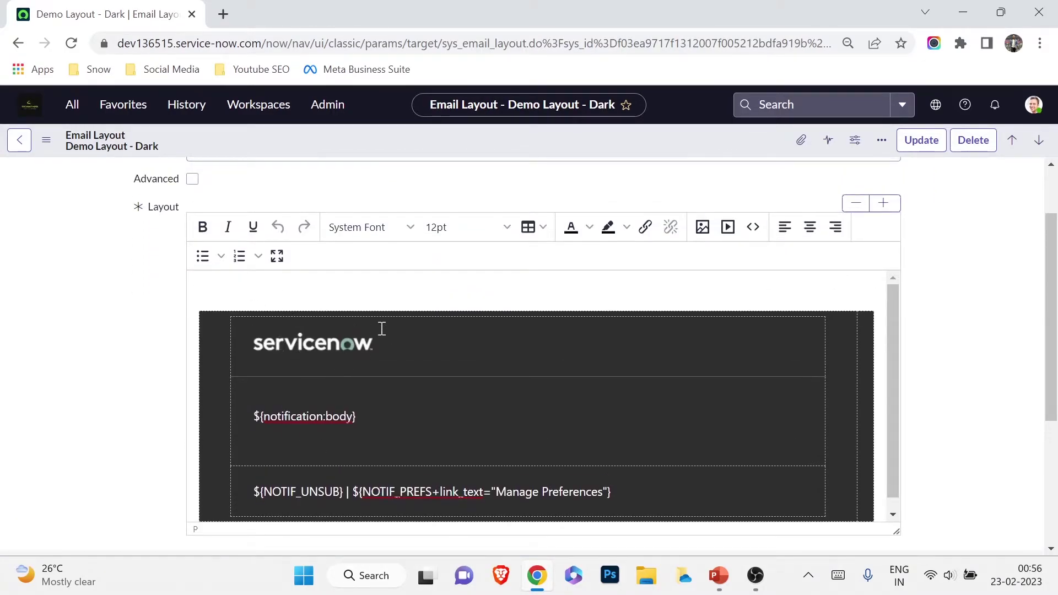
scroll(445, 486, down, 2)
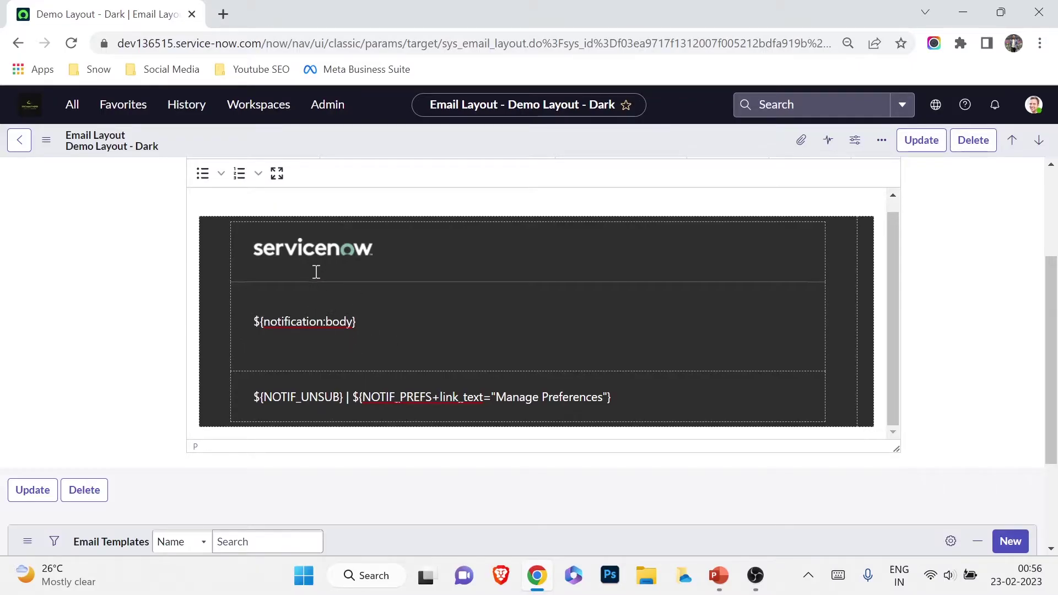
drag(275, 252, 309, 251)
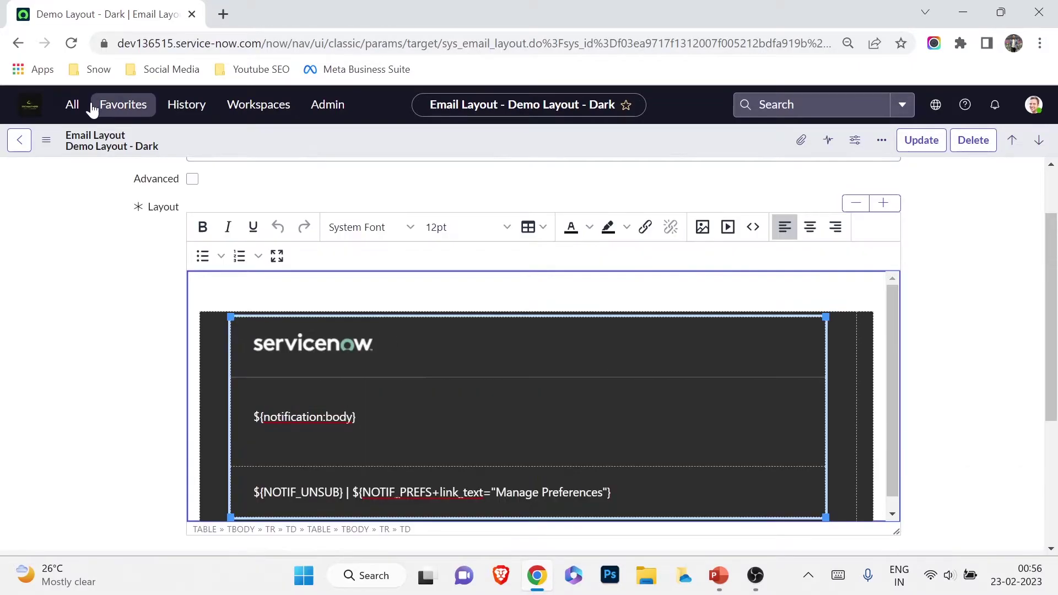
click(84, 108)
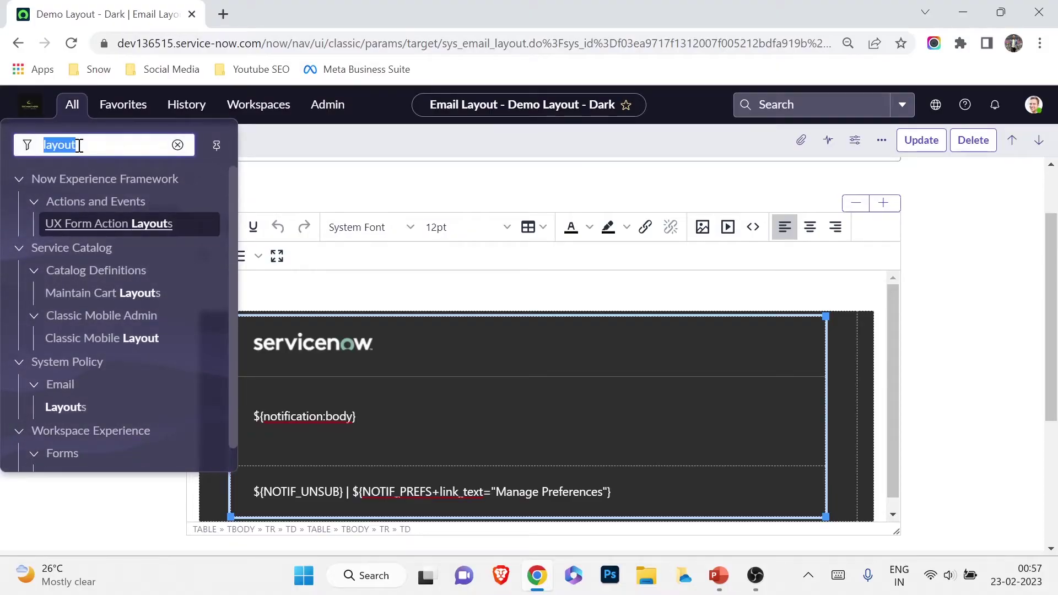
Filter the navigator for 'template' and open the email Templates module
key(BackSpace)
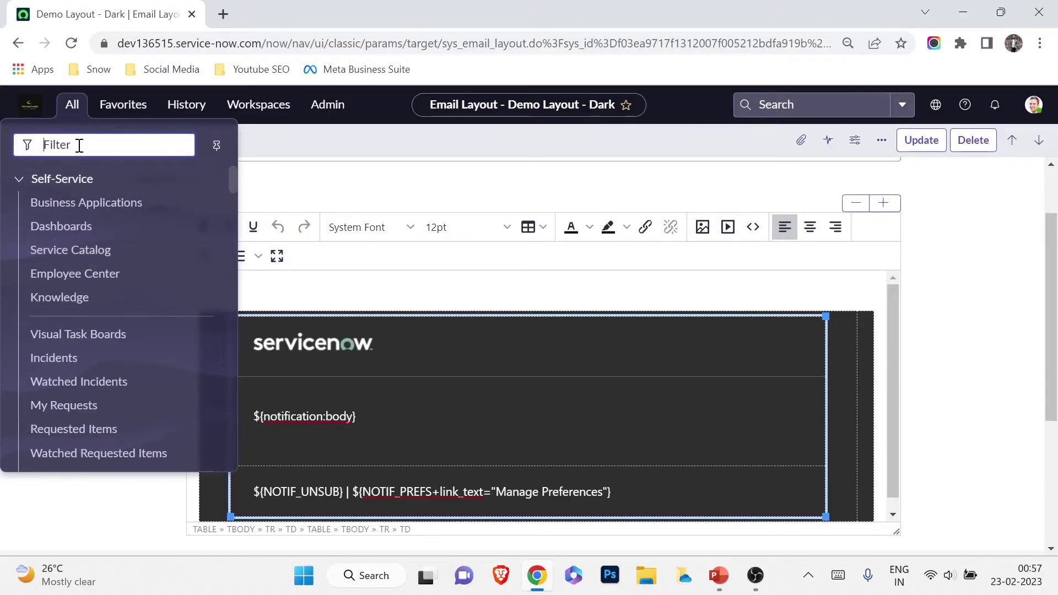
text(templat)
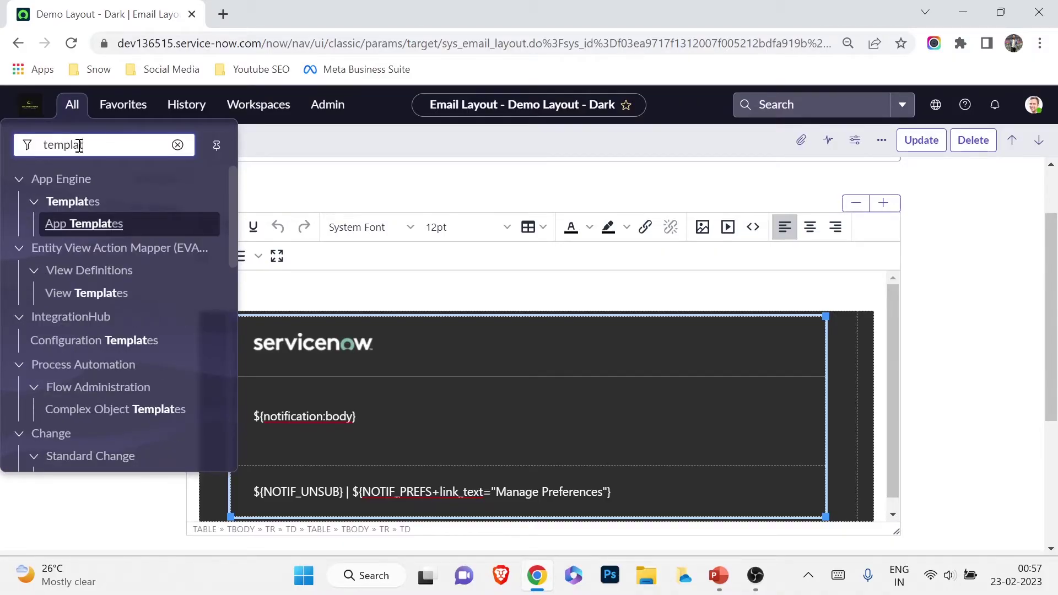
text(e)
scroll(27, 421, down, 10)
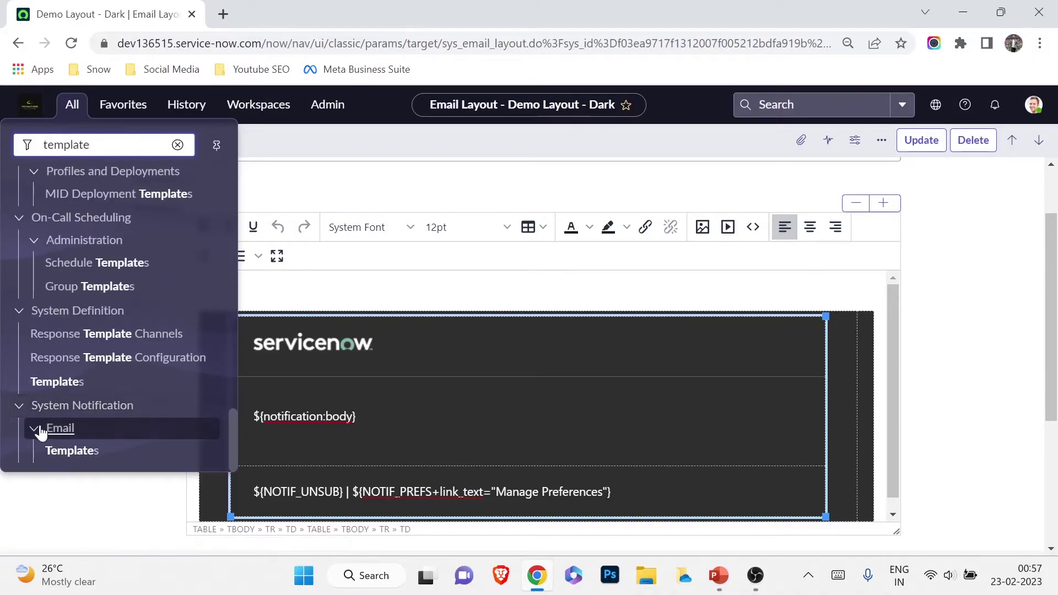
click(53, 450)
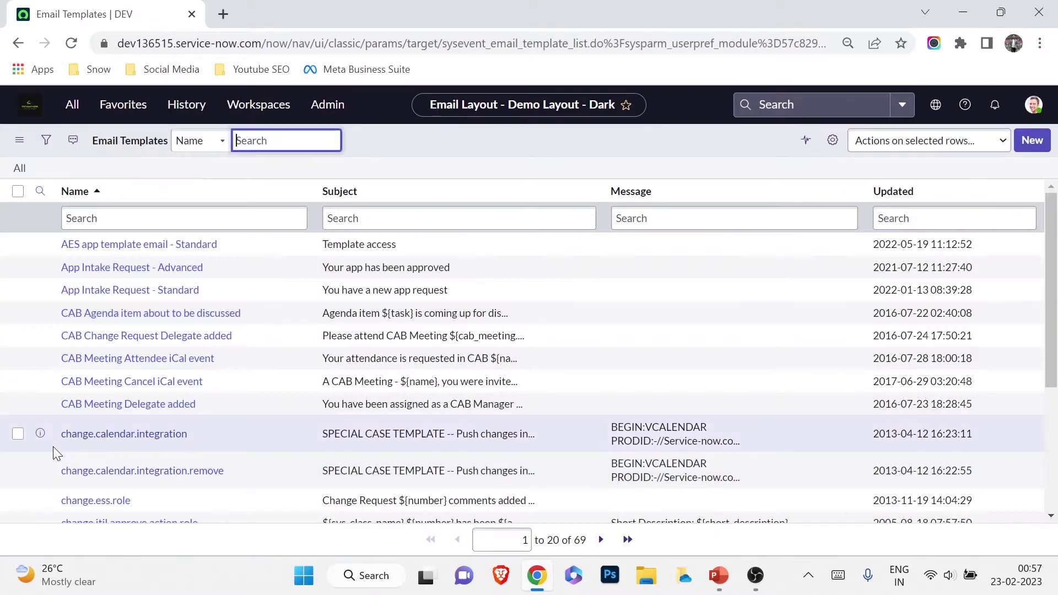
Page through the Email Templates list to records 41–60, then back to 21–40
scroll(163, 419, down, 3)
scroll(165, 422, down, 1)
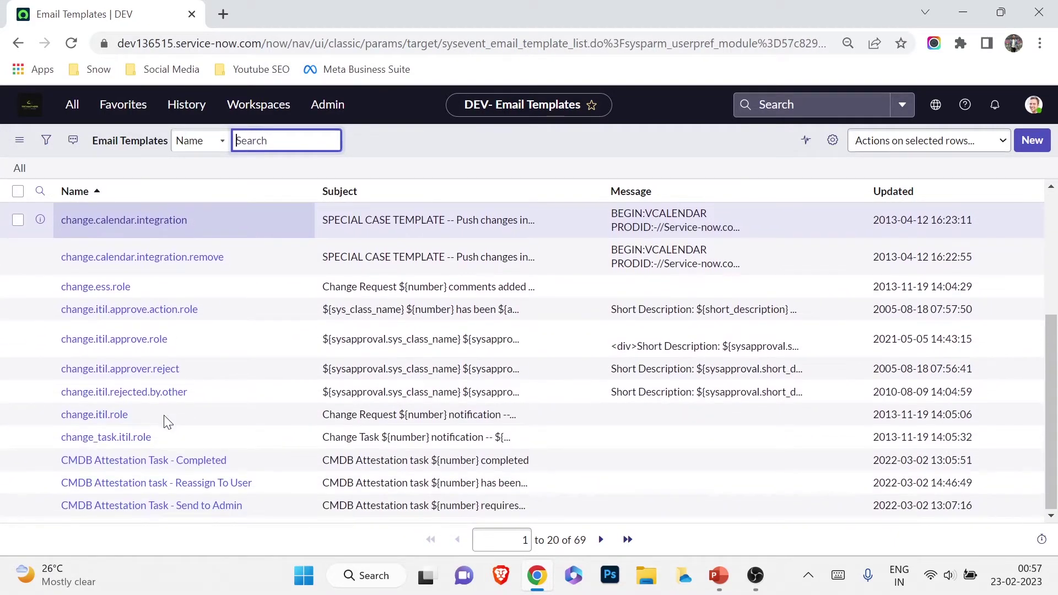
scroll(165, 419, up, 3)
scroll(186, 409, down, 3)
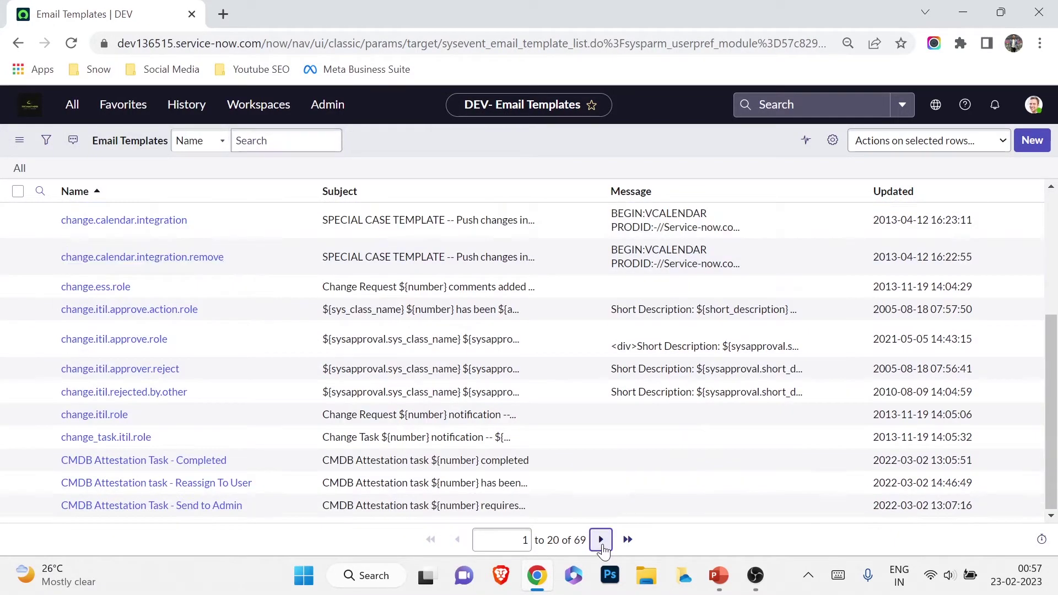
click(601, 541)
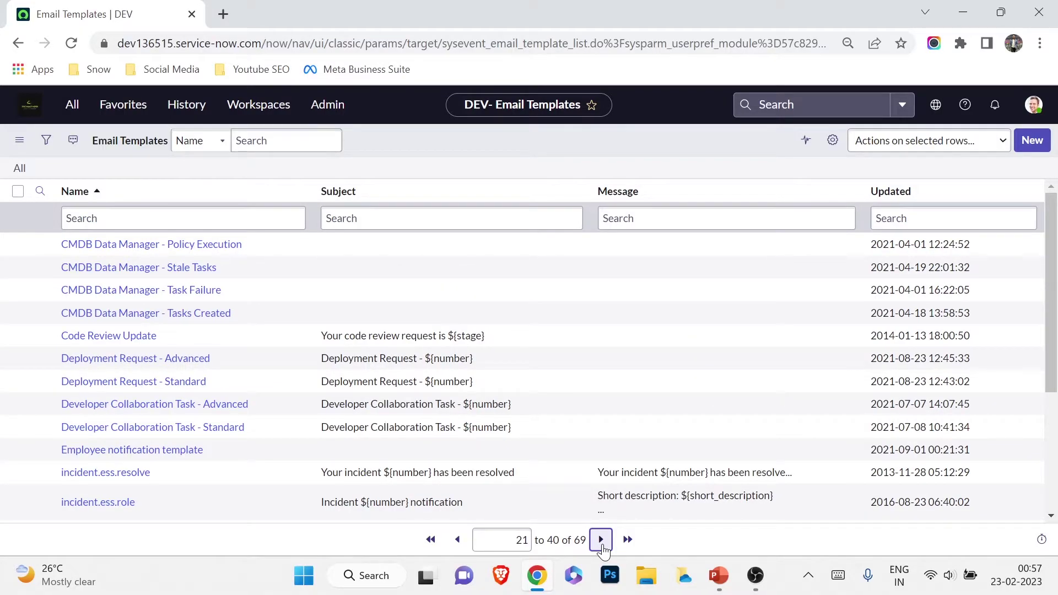
click(601, 542)
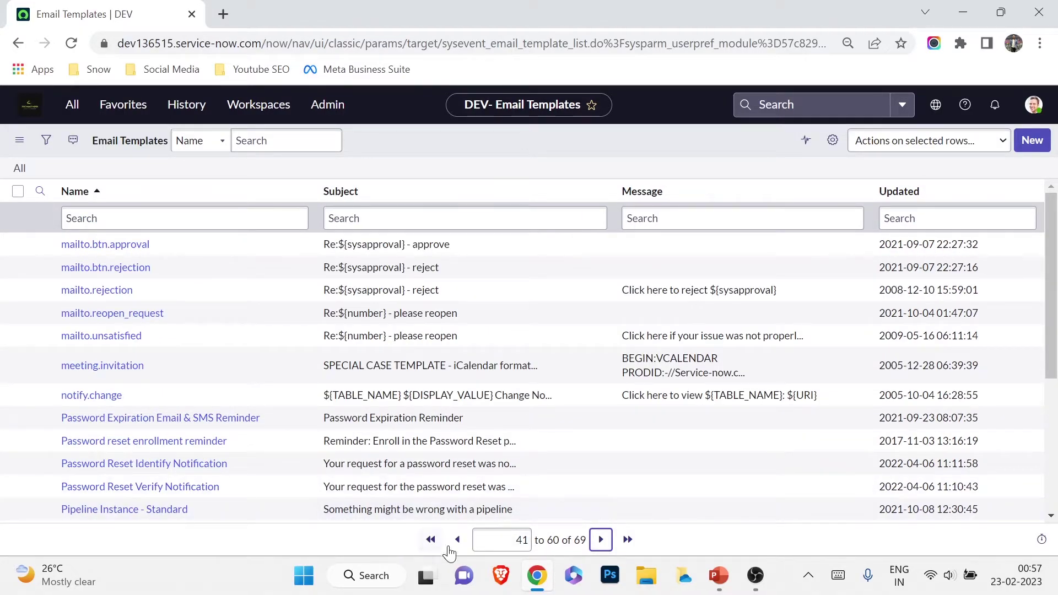
click(457, 540)
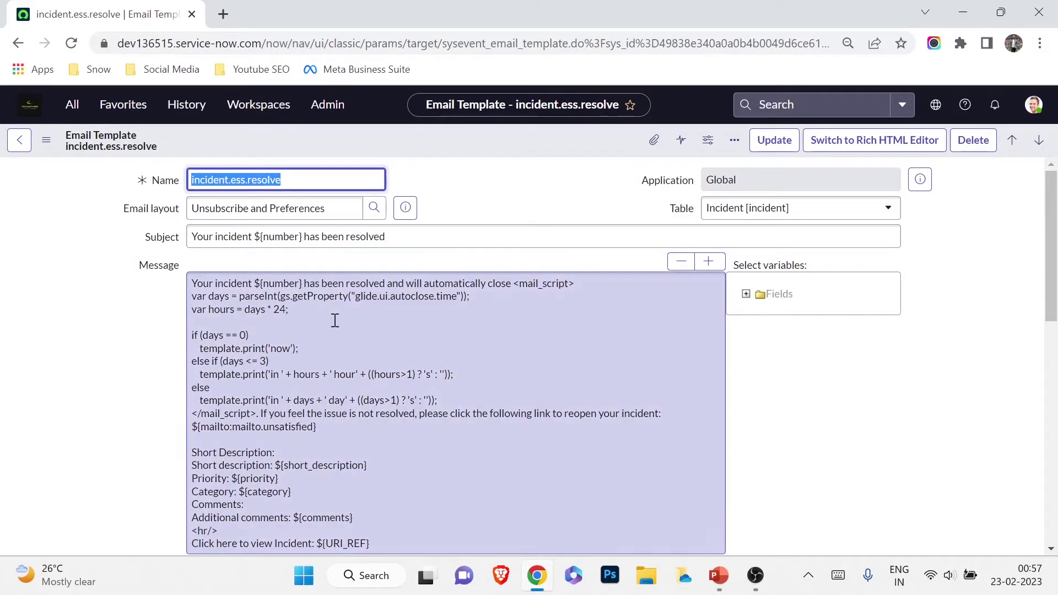
click(329, 318)
scroll(326, 322, down, 1)
scroll(325, 321, down, 3)
scroll(325, 321, up, 2)
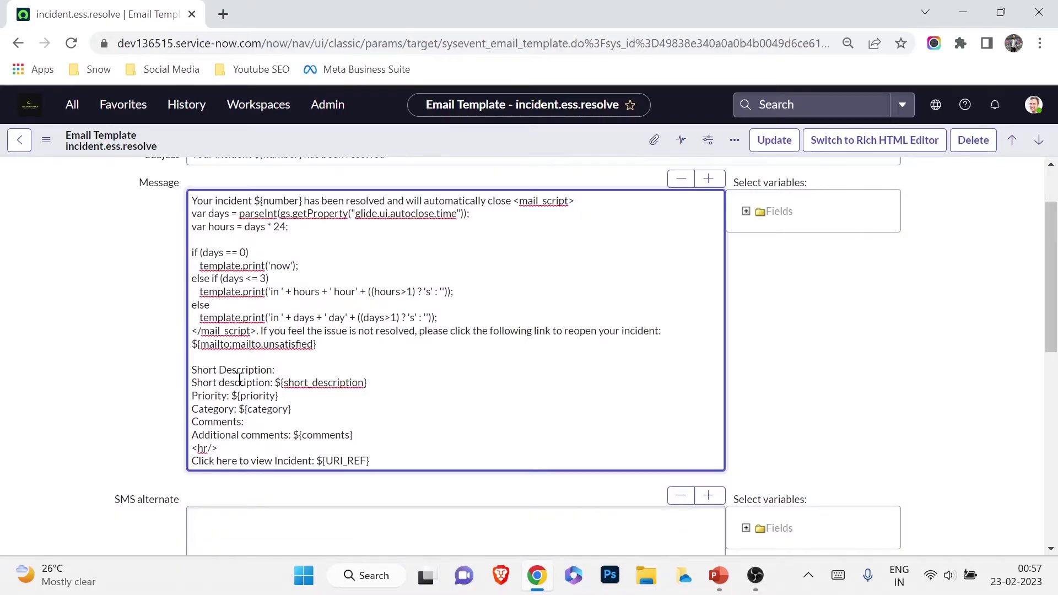
drag(203, 338, 315, 345)
click(324, 358)
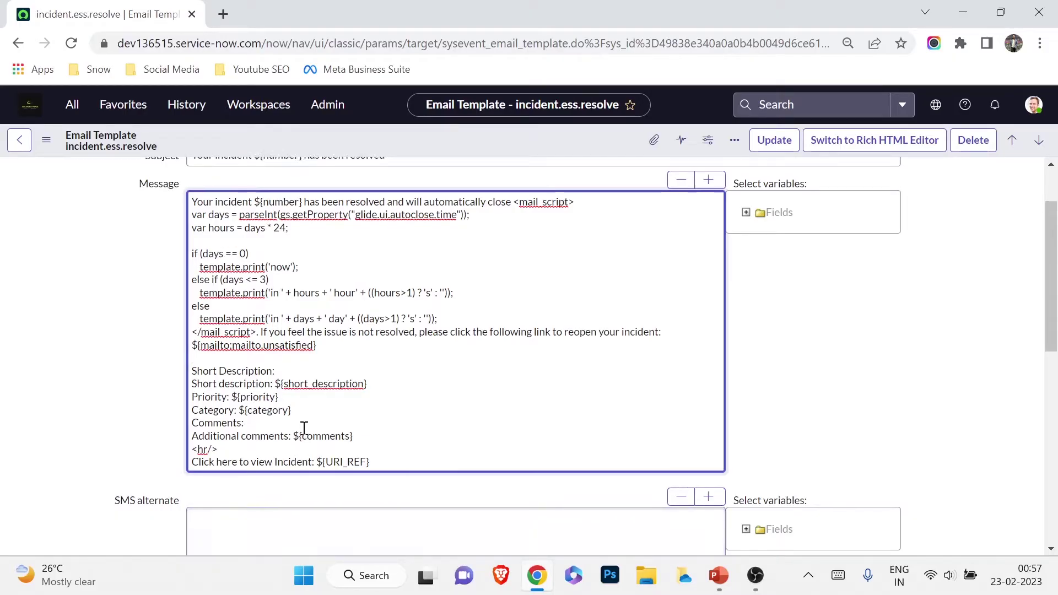
scroll(303, 428, up, 2)
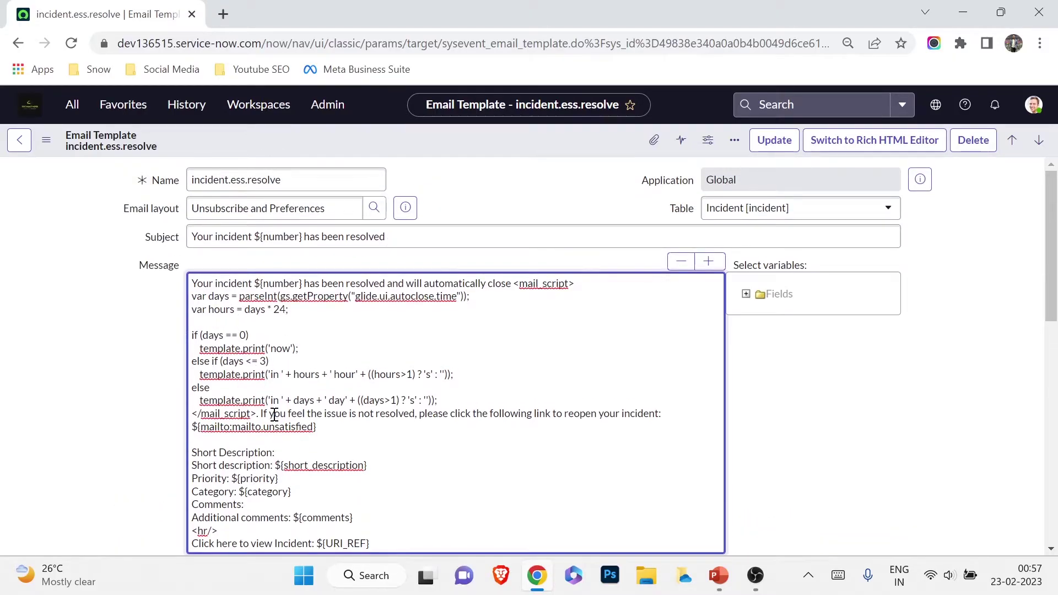
scroll(273, 414, down, 3)
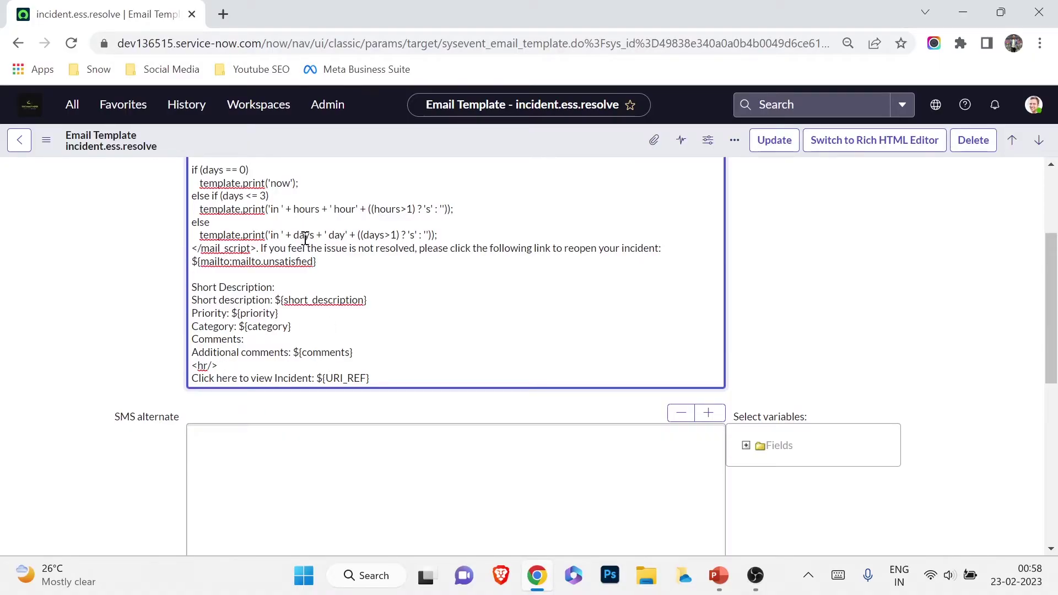
scroll(306, 238, up, 1)
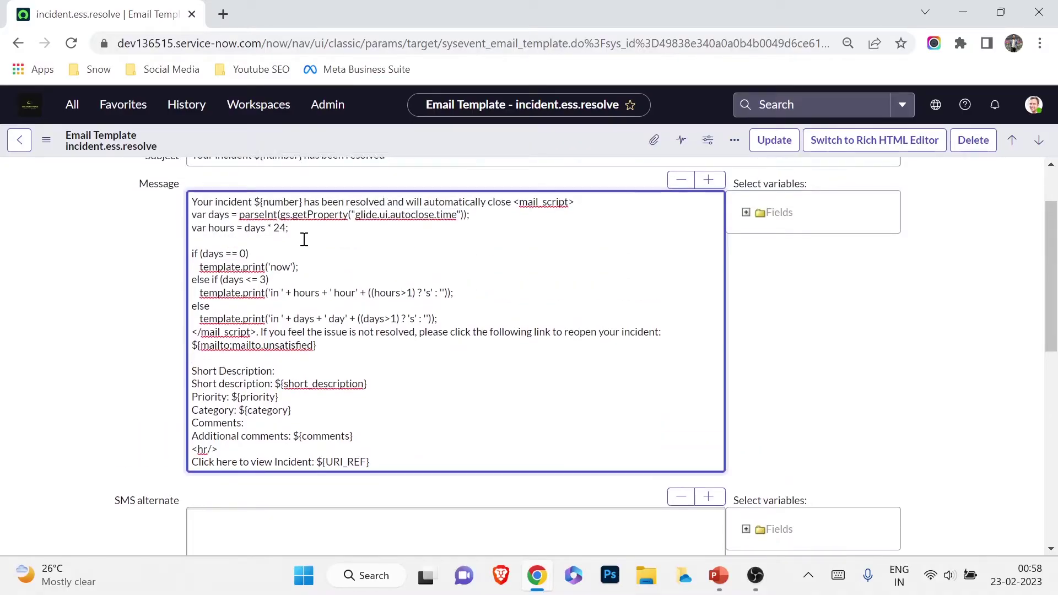
scroll(305, 238, up, 1)
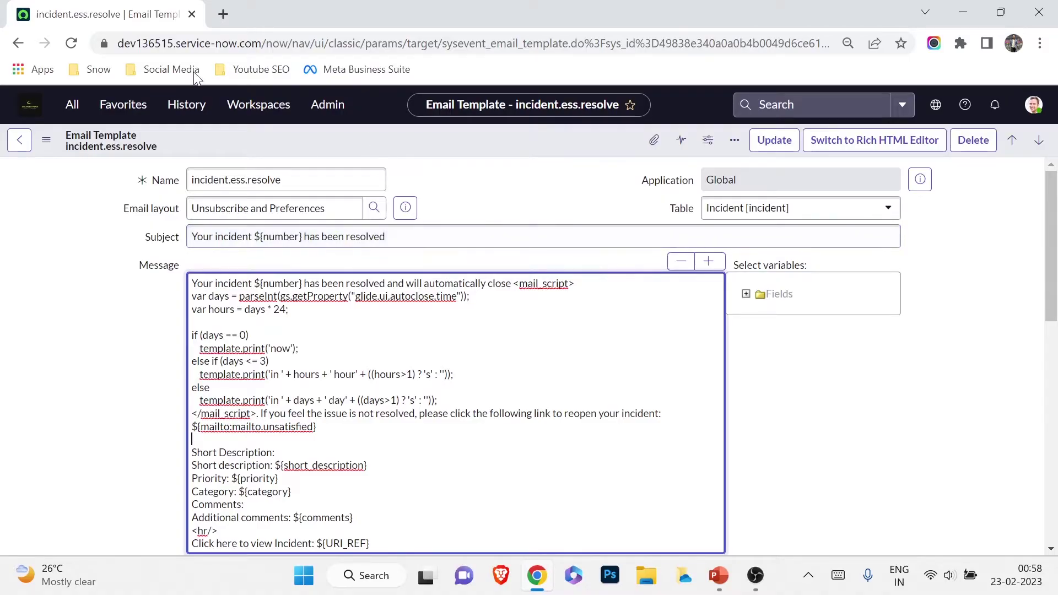
Filter for 'notifications', open the email Notifications module and start a new notification
click(78, 112)
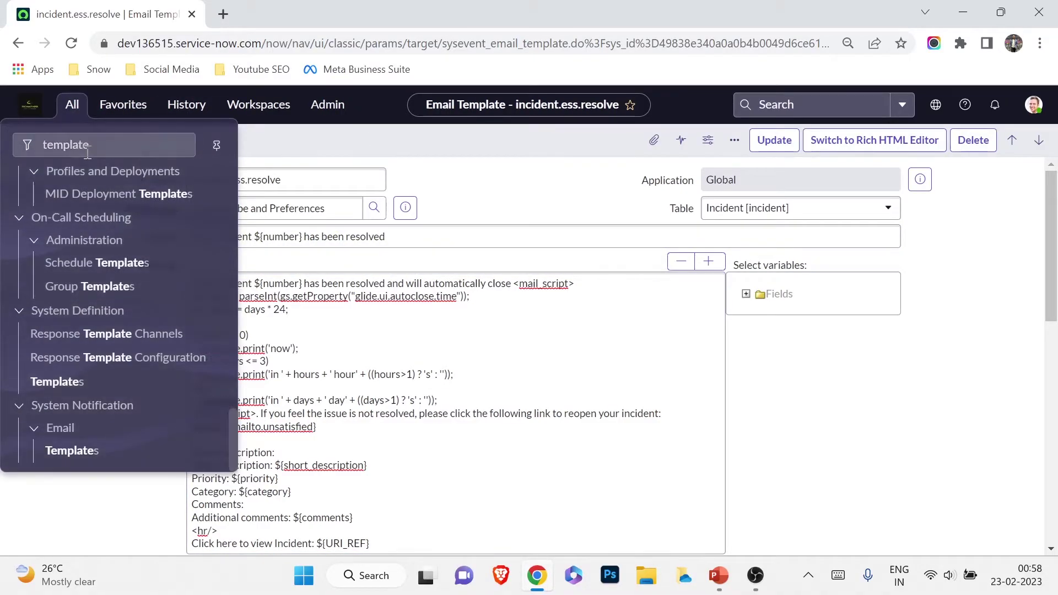
text(notifications)
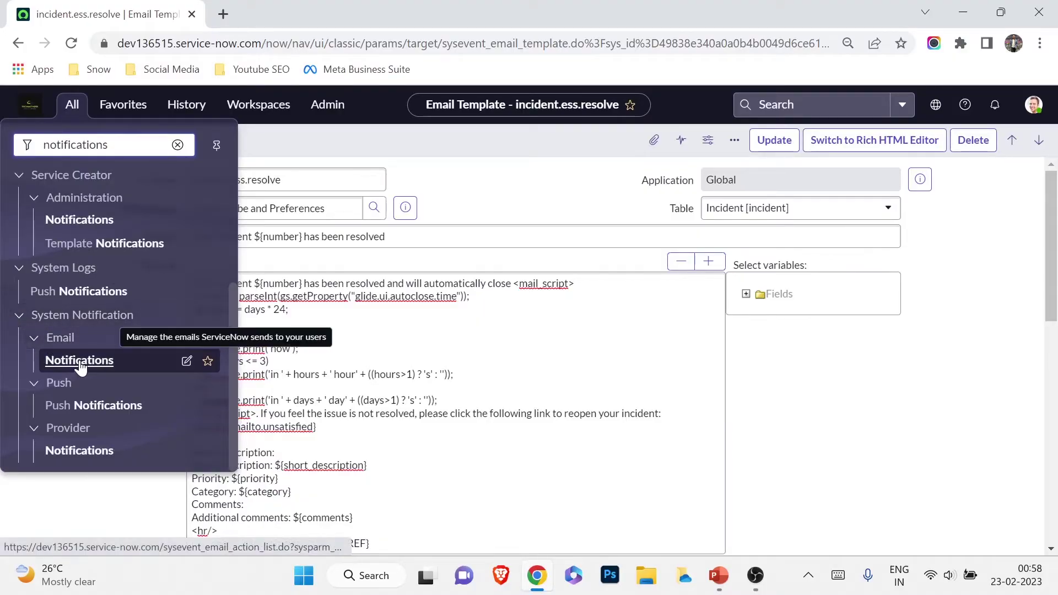
click(78, 361)
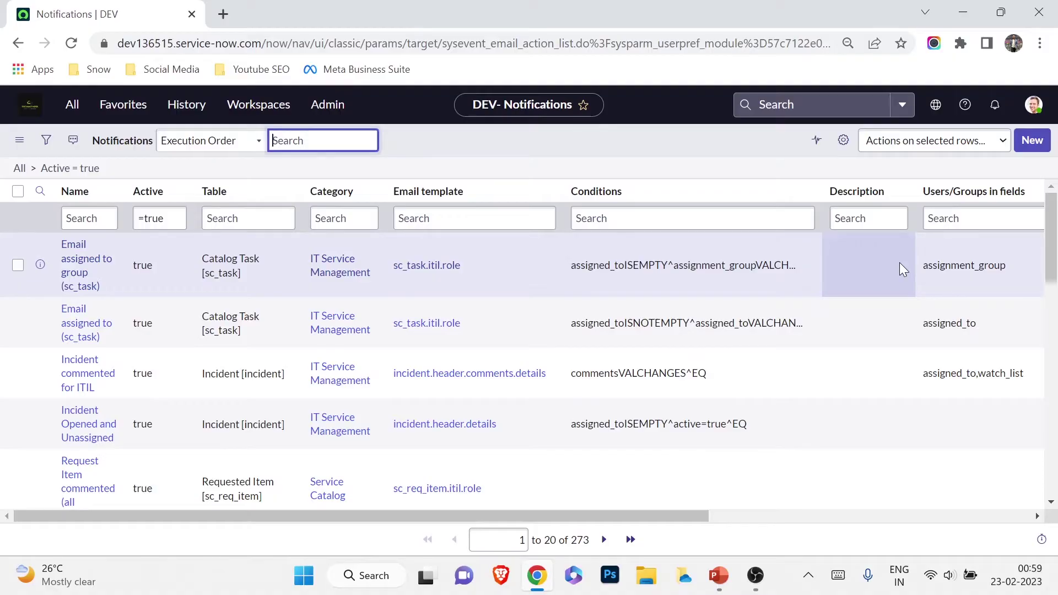
click(1029, 144)
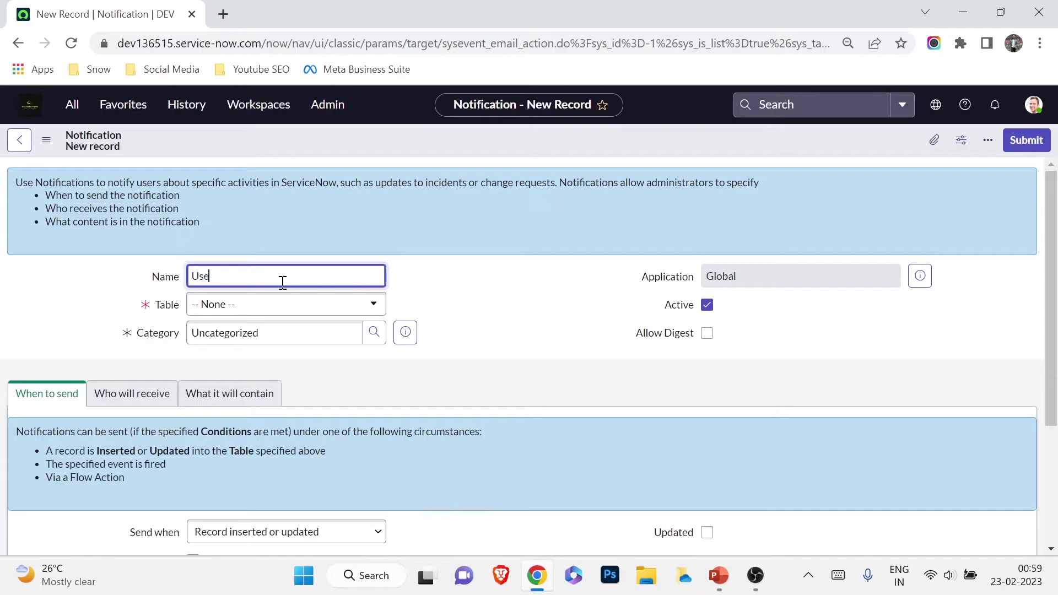
Continue the notification name and set its table to User [sys_user]
text(added to the group)
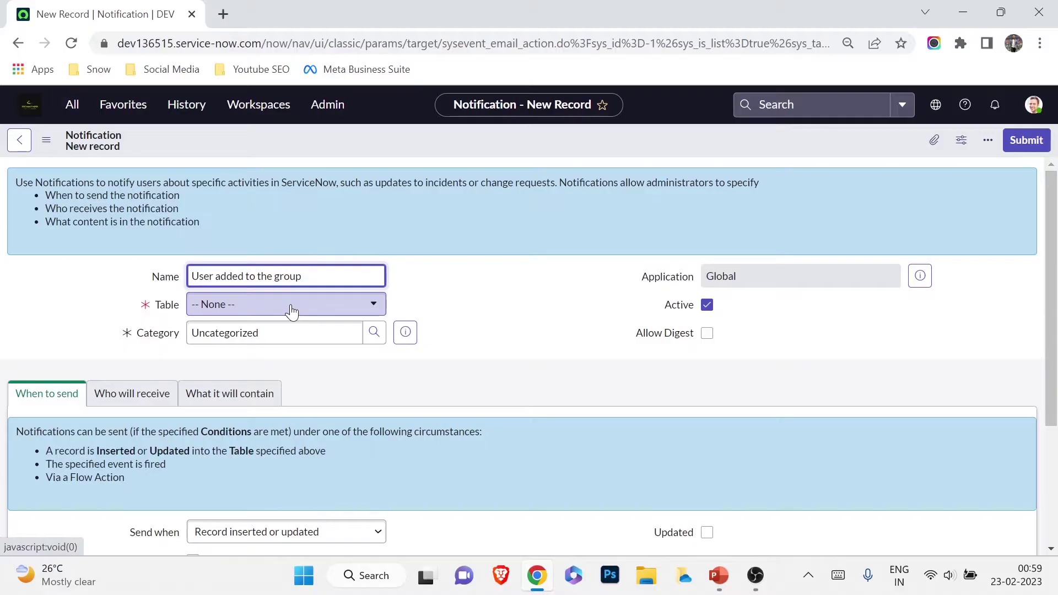
click(292, 312)
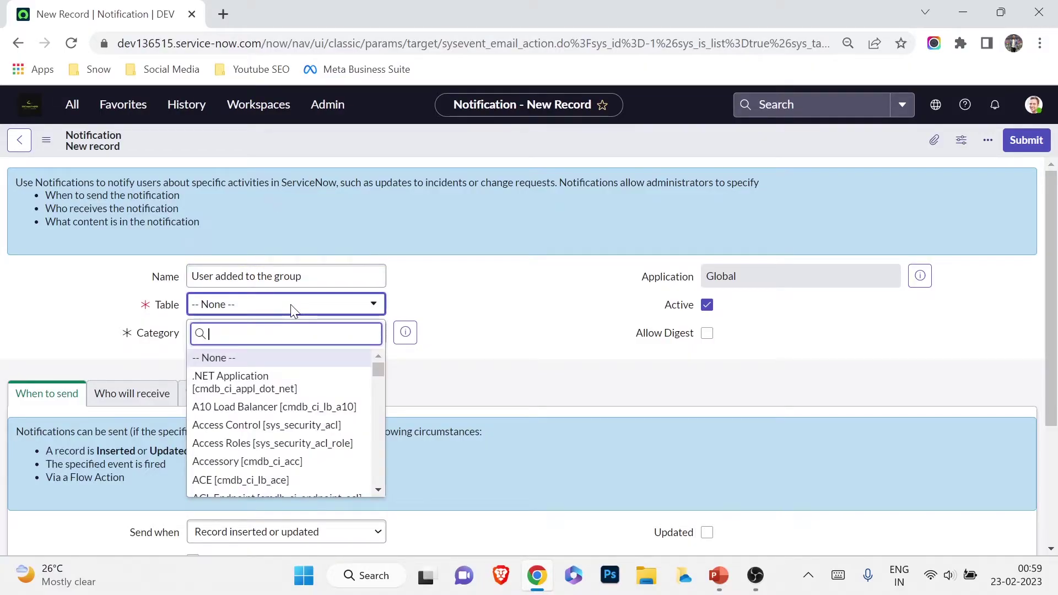
text(sys_user)
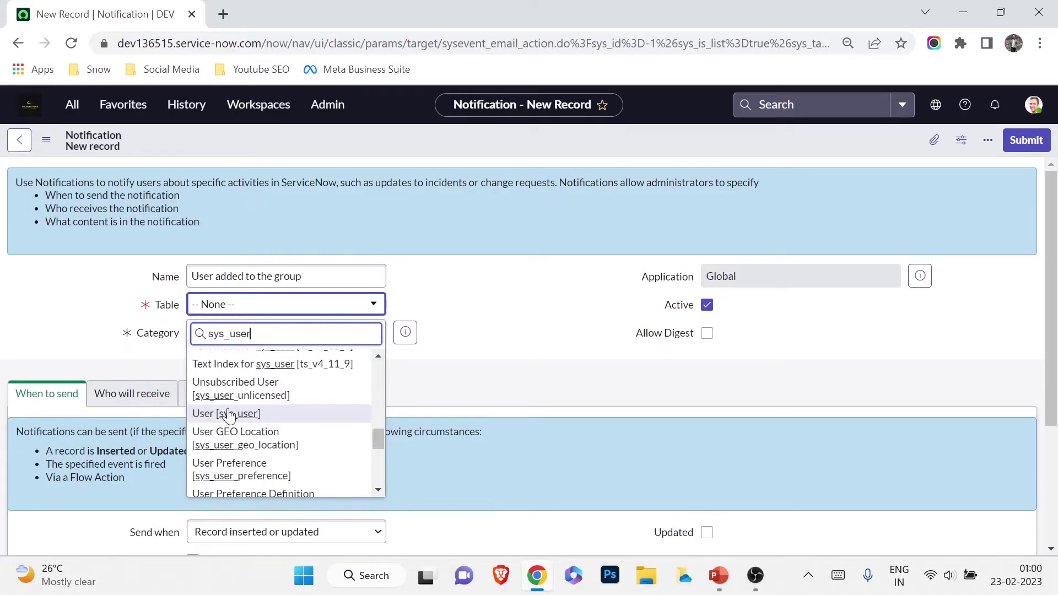
click(237, 411)
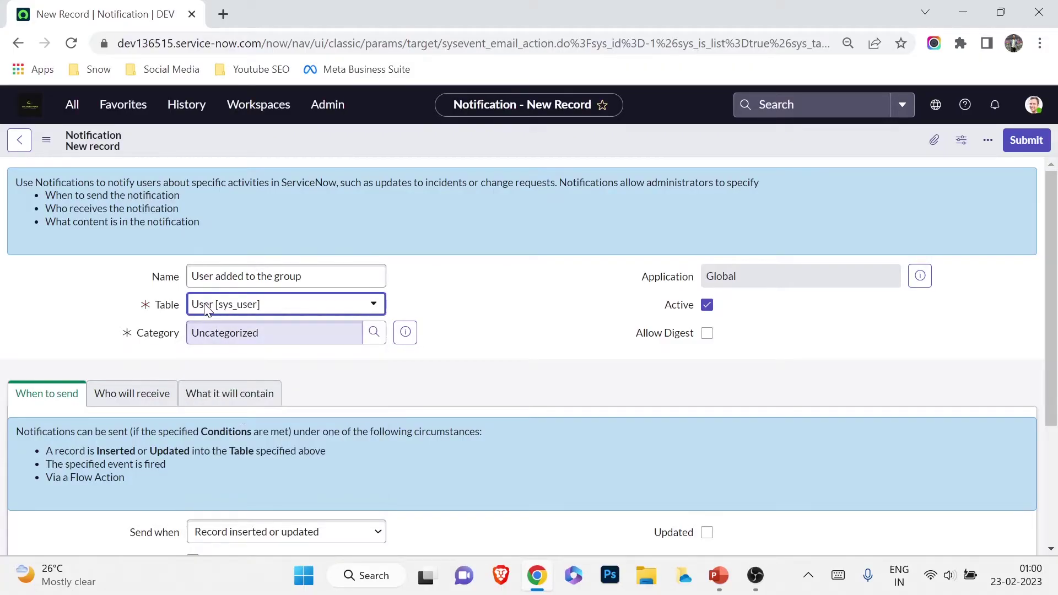
Keep Send when as Record inserted or updated and tick Inserted
scroll(460, 402, down, 3)
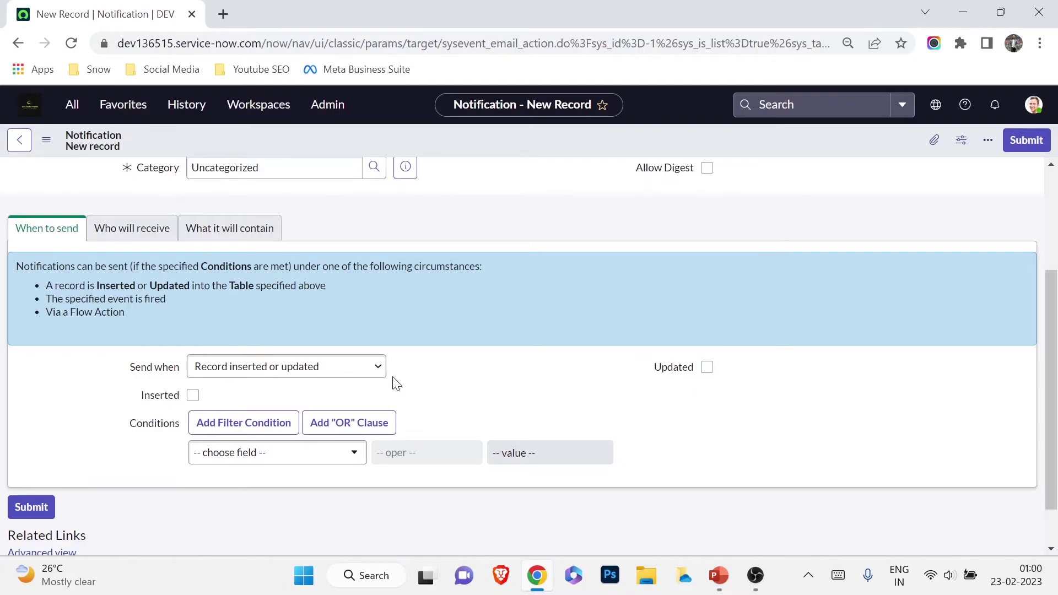
click(336, 367)
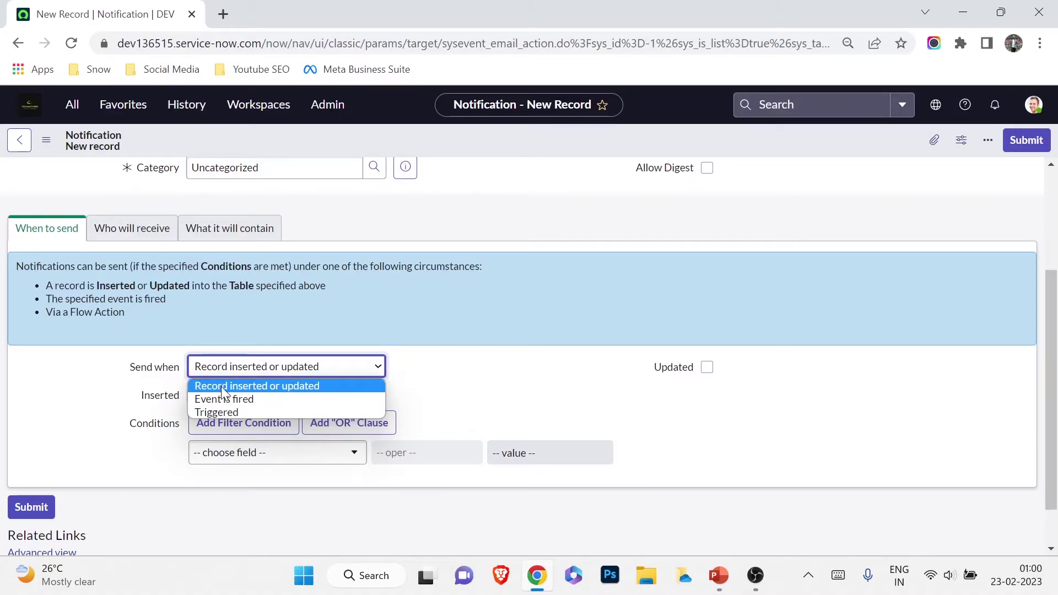
click(221, 384)
scroll(196, 269, up, 3)
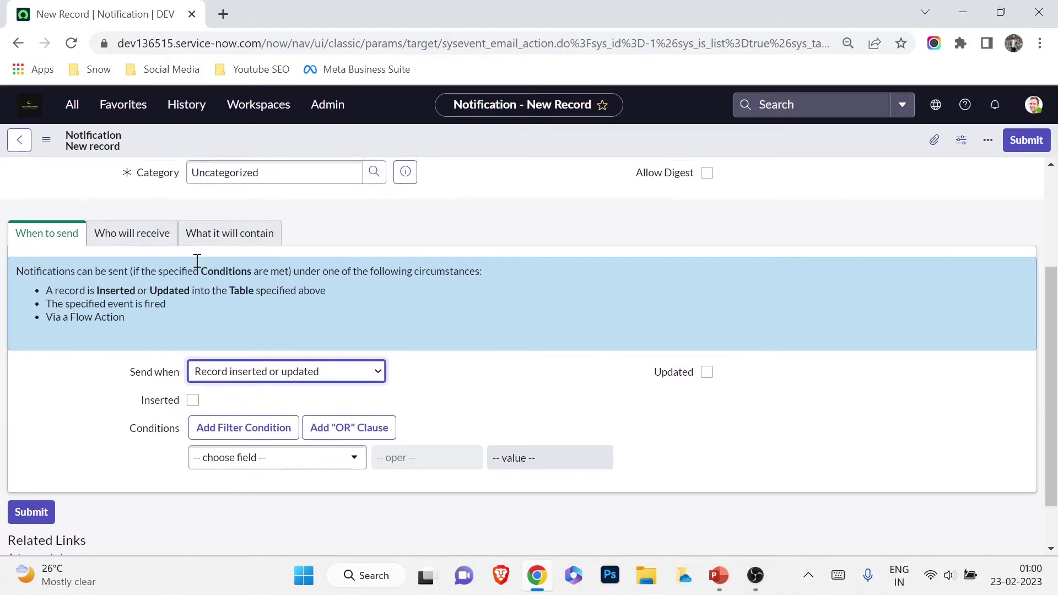
scroll(217, 307, down, 1)
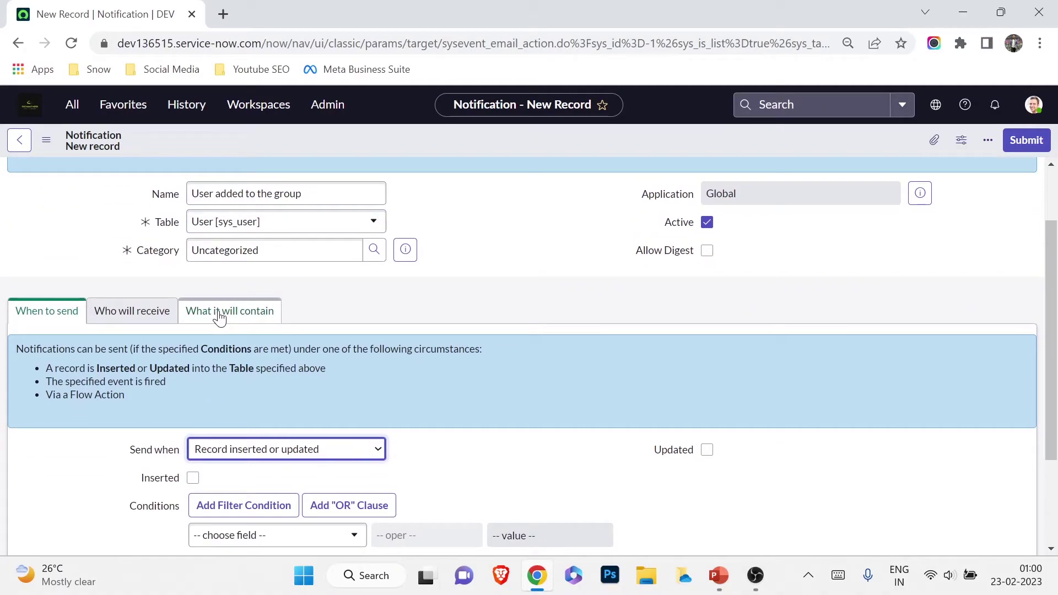
scroll(229, 321, down, 1)
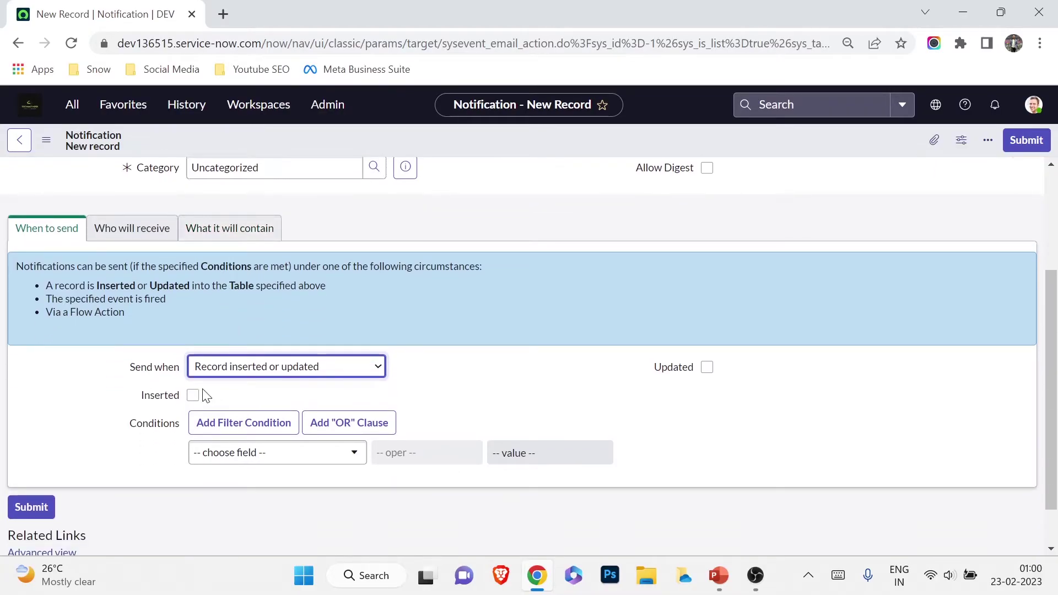
click(193, 395)
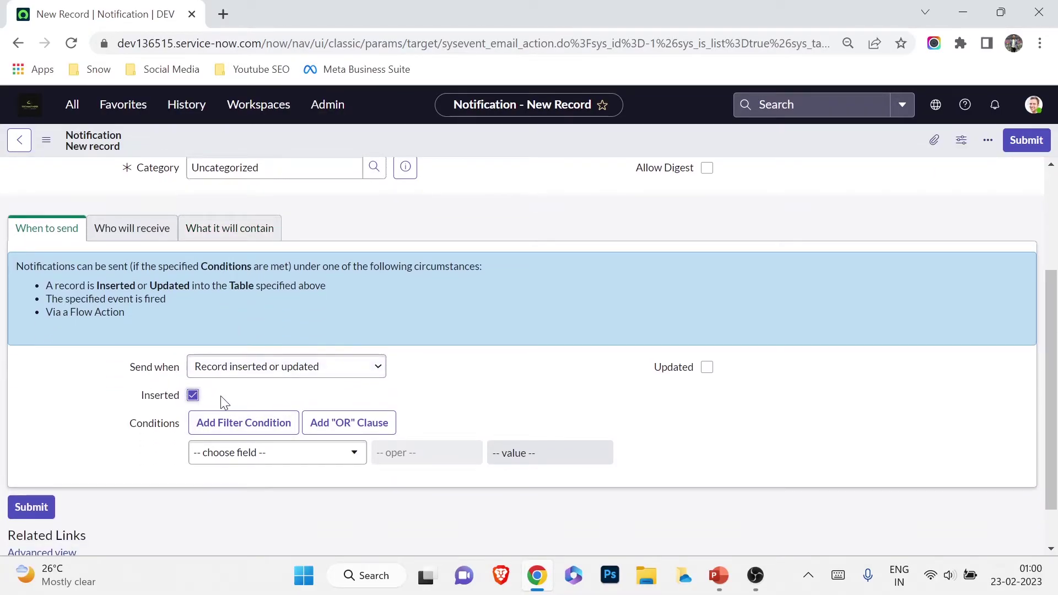
scroll(216, 375, up, 3)
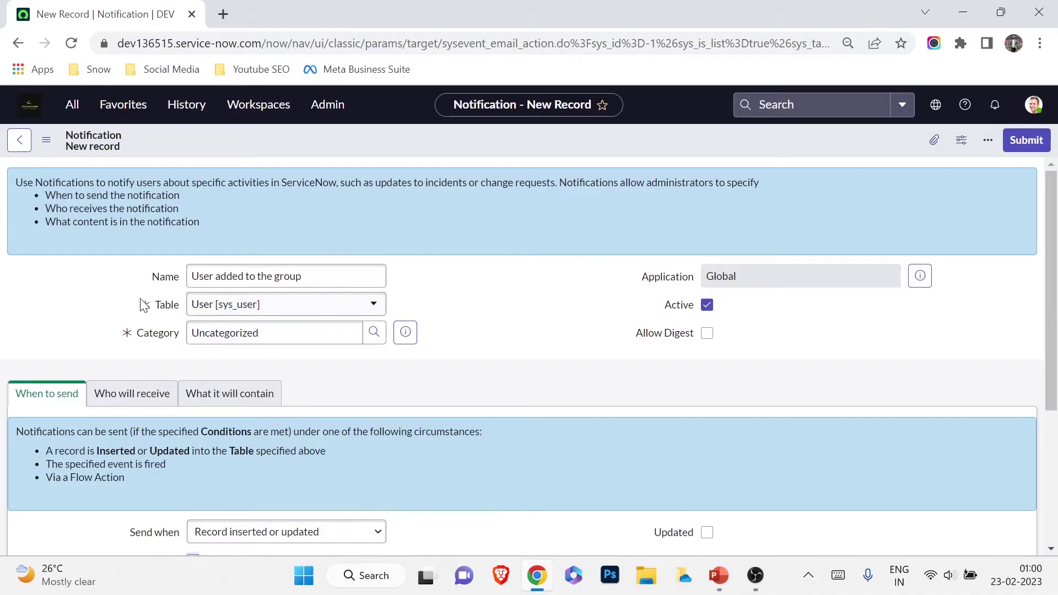
scroll(171, 335, down, 3)
scroll(171, 335, up, 3)
scroll(692, 354, down, 5)
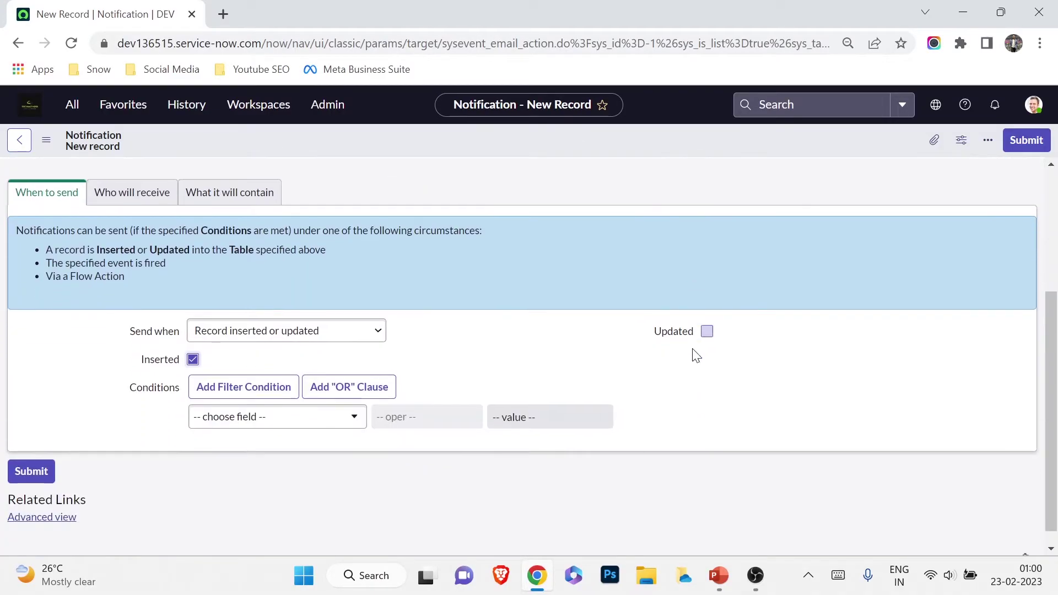
click(132, 173)
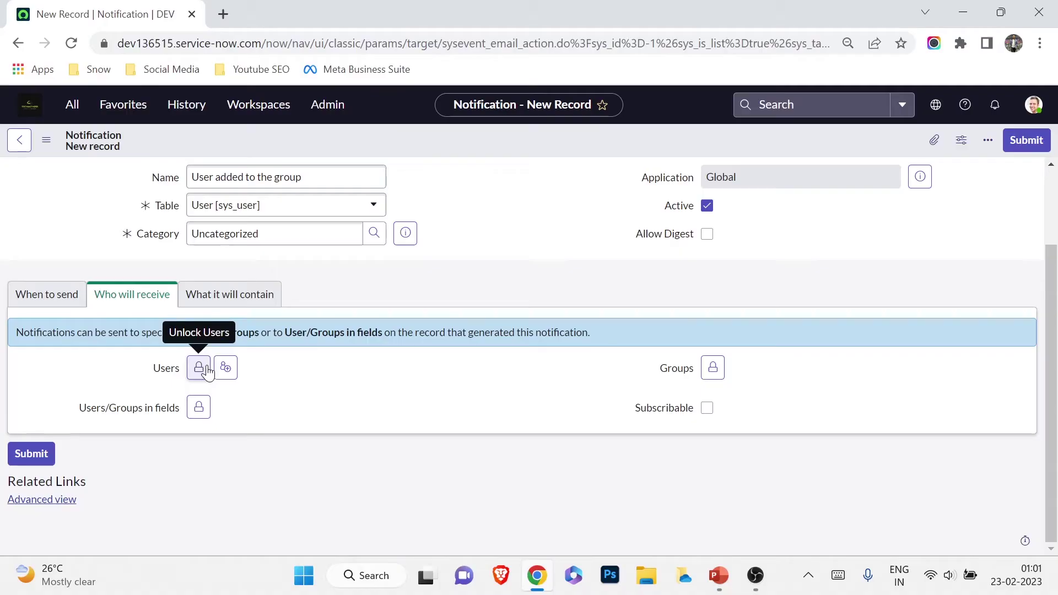
Add the user record's Email field as the notification's selected recipient field
click(199, 368)
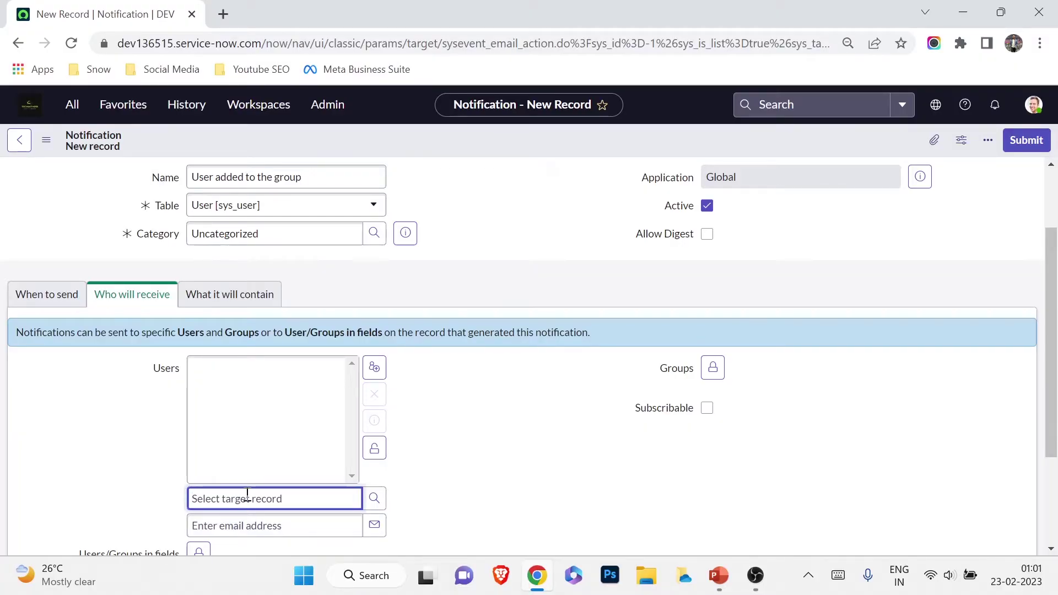
click(374, 447)
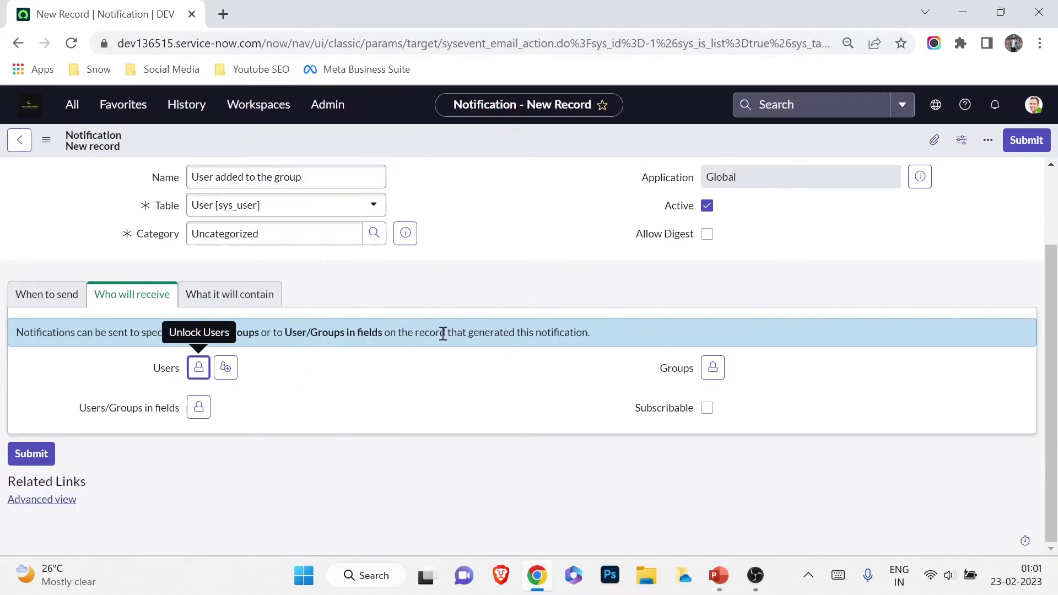
click(195, 410)
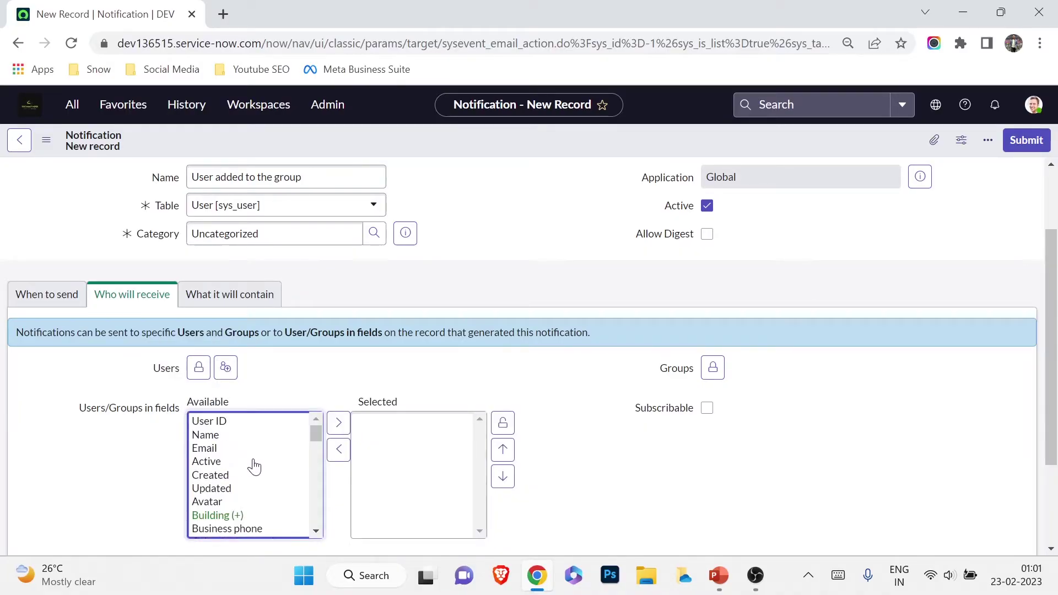
scroll(237, 461, down, 2)
scroll(229, 467, up, 2)
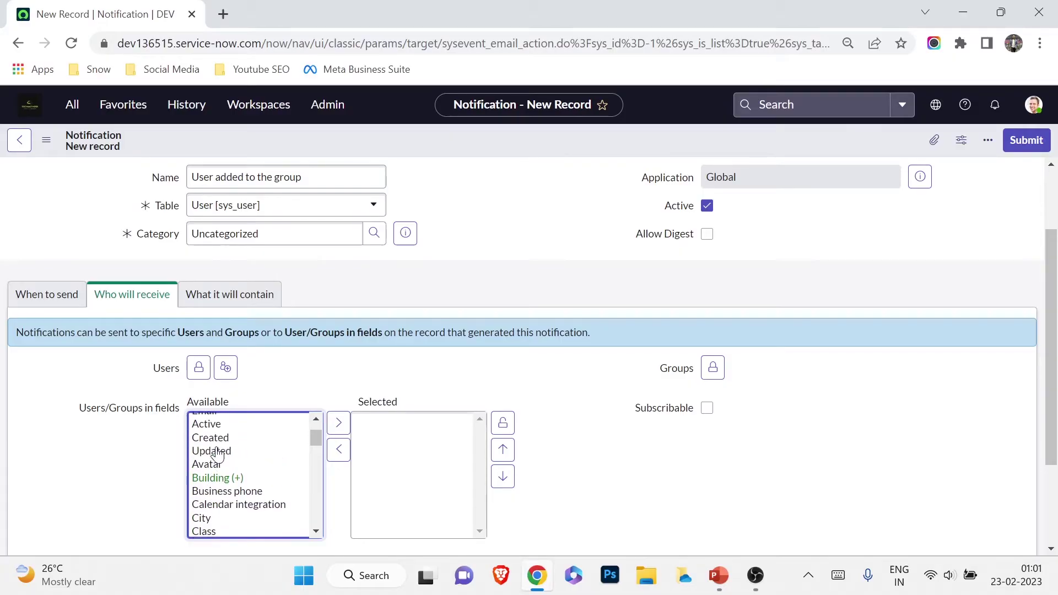
click(204, 451)
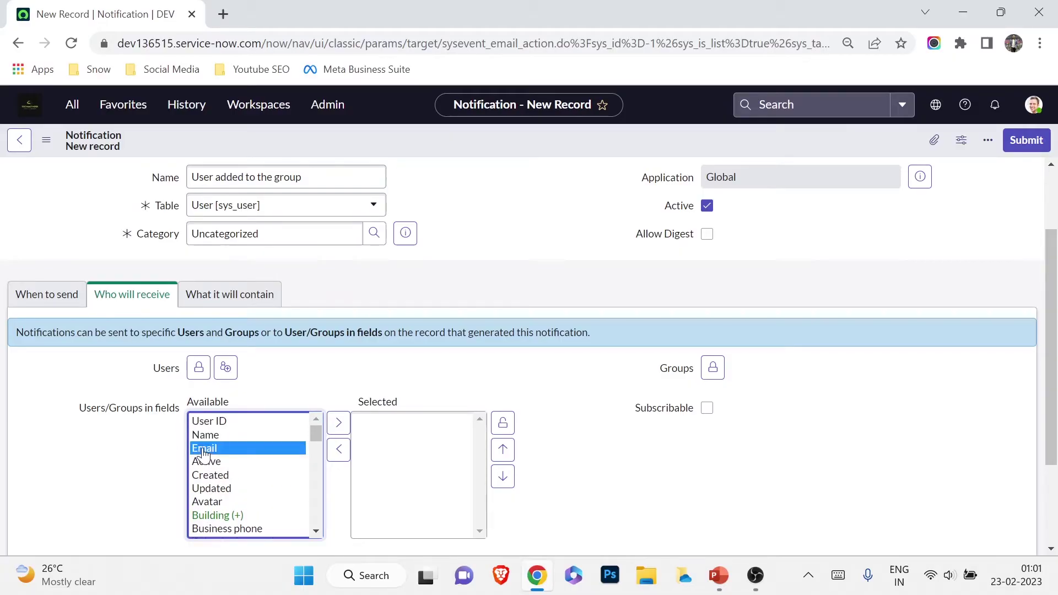
click(337, 425)
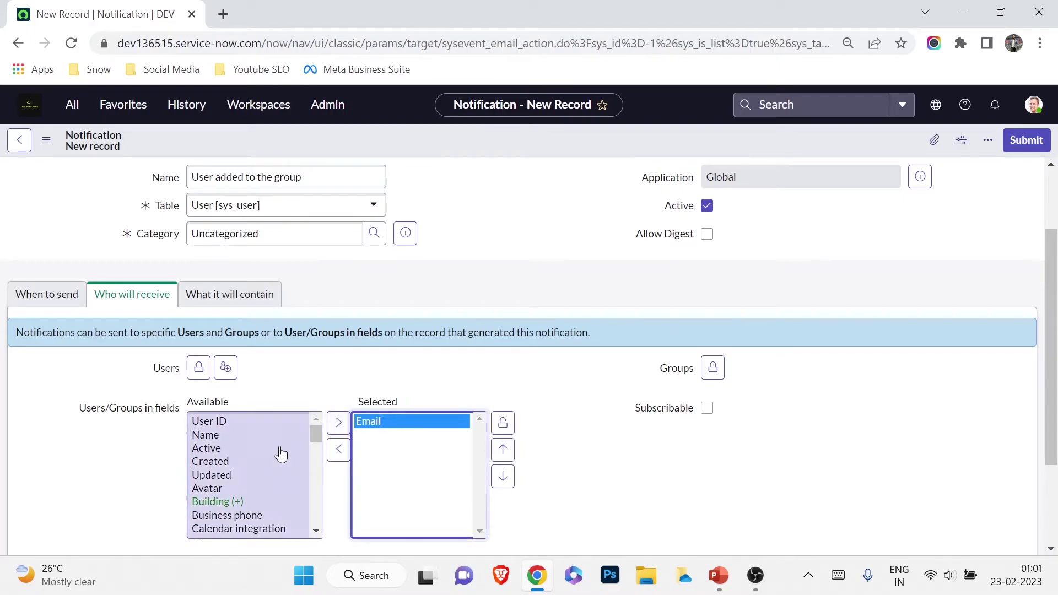
click(501, 430)
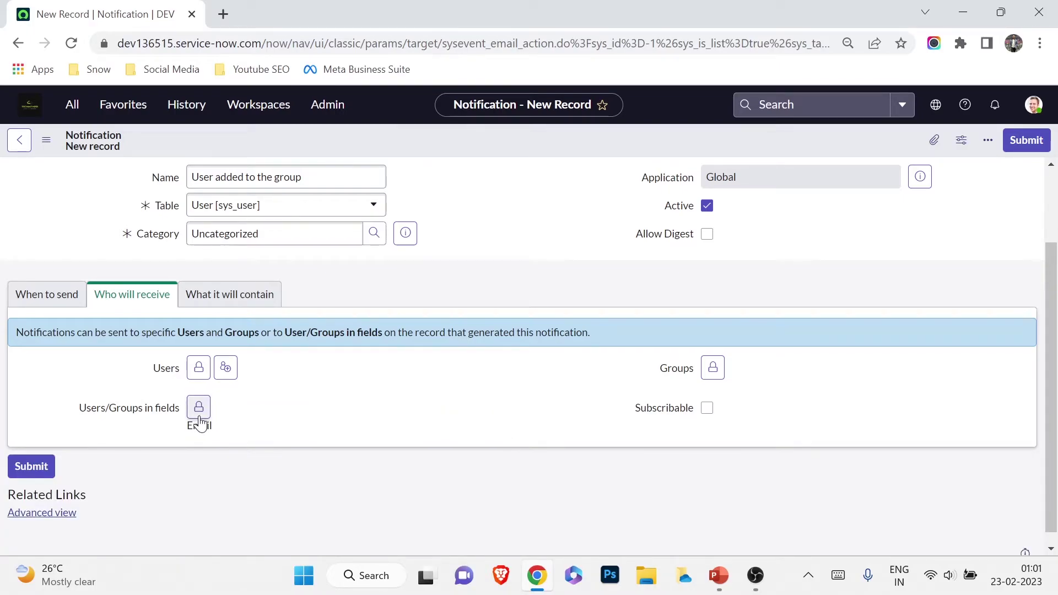
scroll(491, 460, down, 1)
click(238, 294)
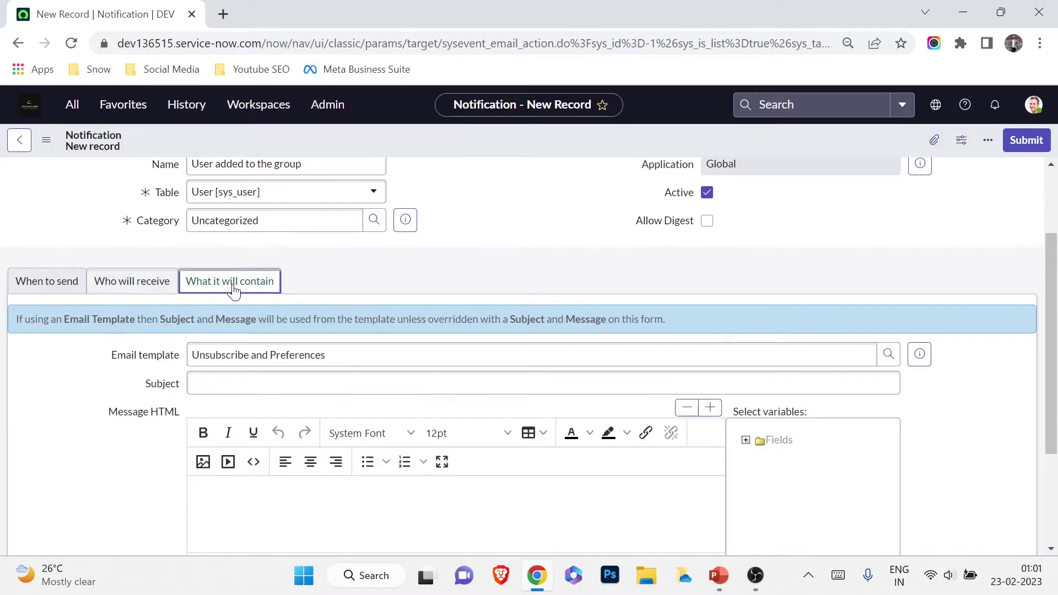
Set the notification subject to 'You are added in ServiceNow'
scroll(237, 309, down, 2)
scroll(244, 328, up, 2)
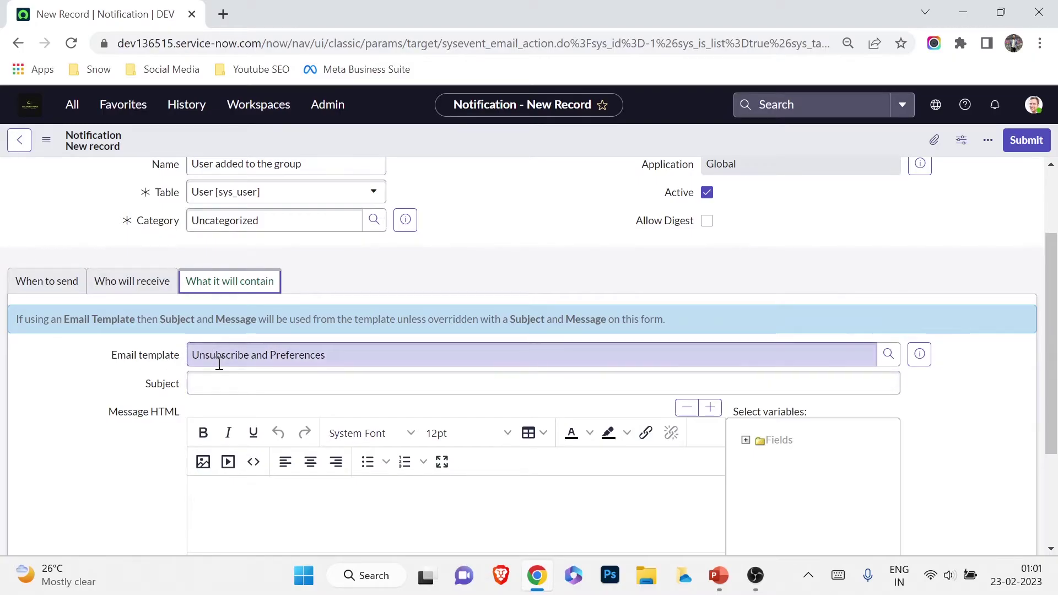
click(290, 388)
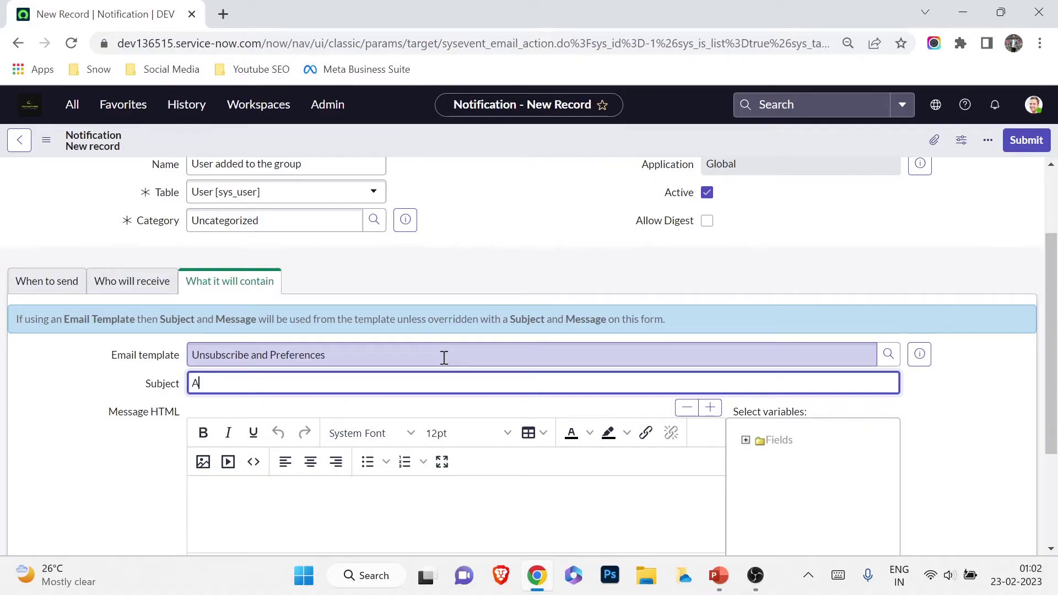
text(Ac)
key(BackSpace)
key(BackSpace)
text(Y)
key(BackSpace)
text(You are added in ServiceNow)
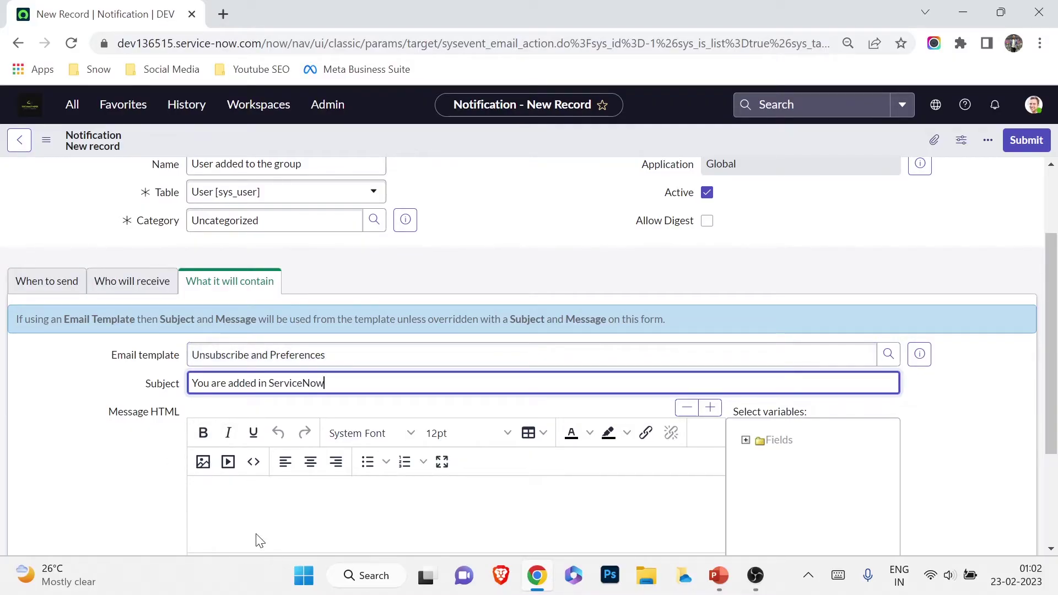
Start the Message HTML body with the greeting 'Hey'
click(266, 503)
text(Hey)
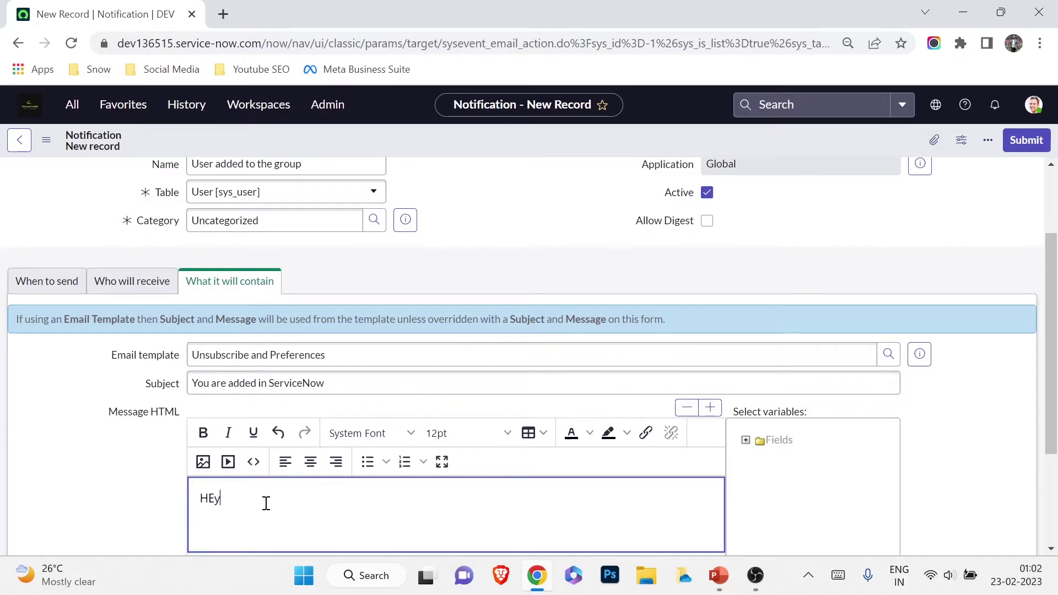
key(BackSpace)
key(BackSpace)
text(ey)
scroll(474, 466, down, 1)
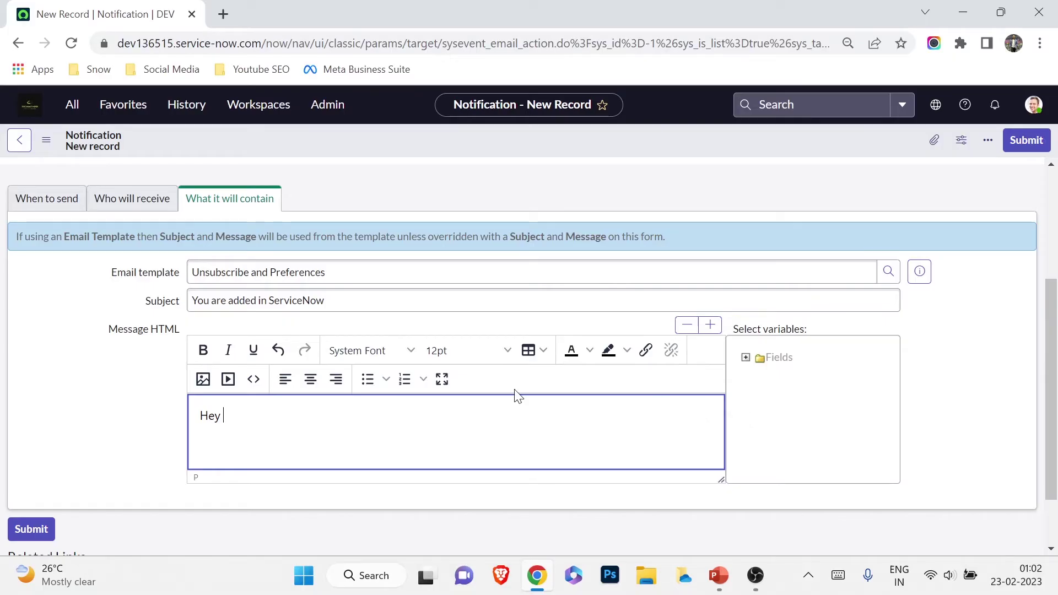
Insert the First name variable after Hey and delete its 'First name:' label
click(745, 357)
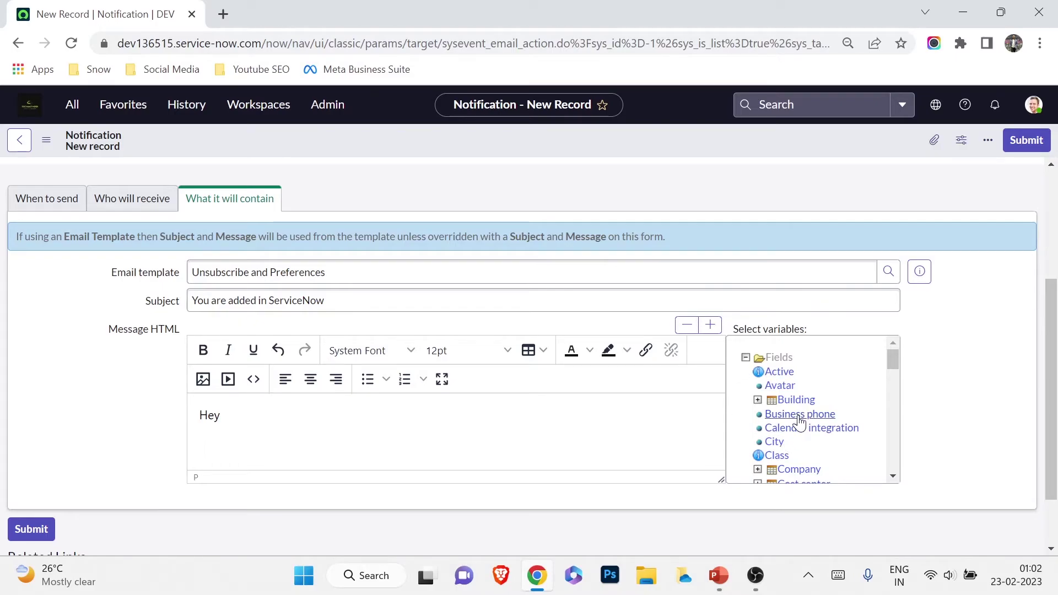
click(249, 438)
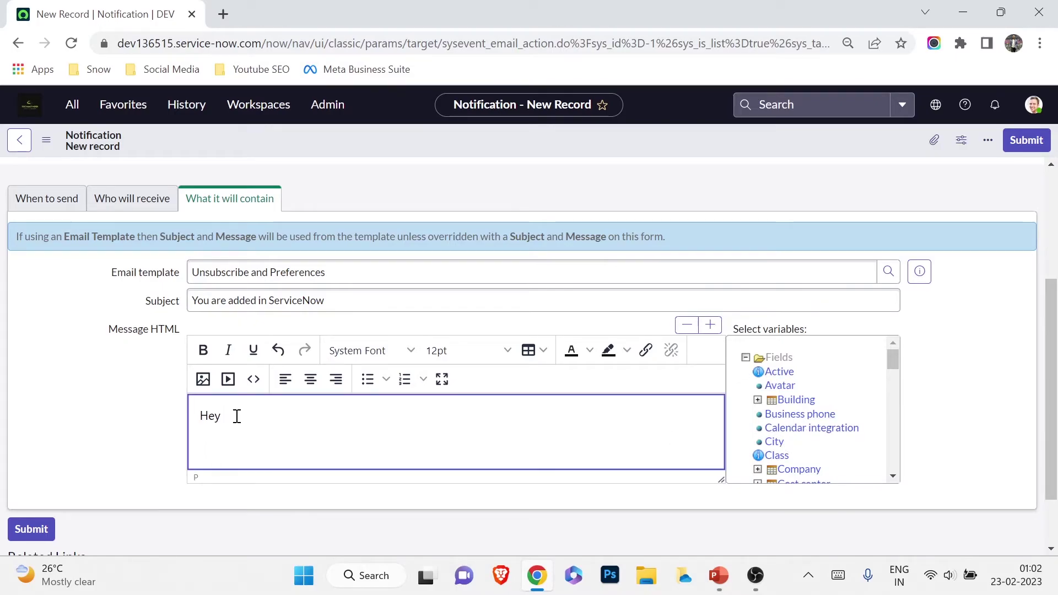
scroll(777, 414, down, 1)
scroll(777, 414, down, 3)
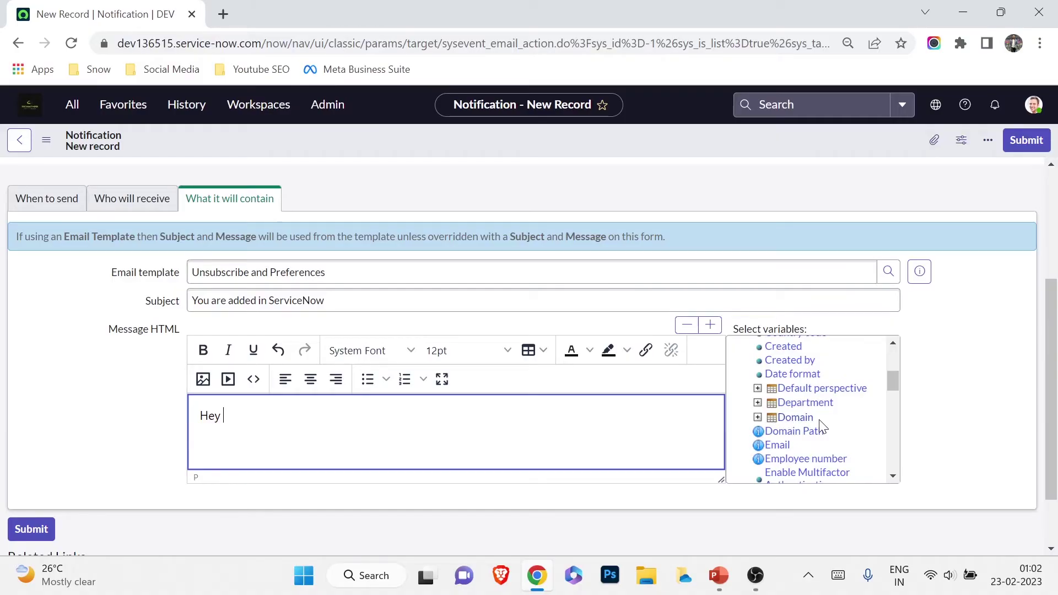
scroll(819, 434, down, 3)
scroll(807, 438, up, 3)
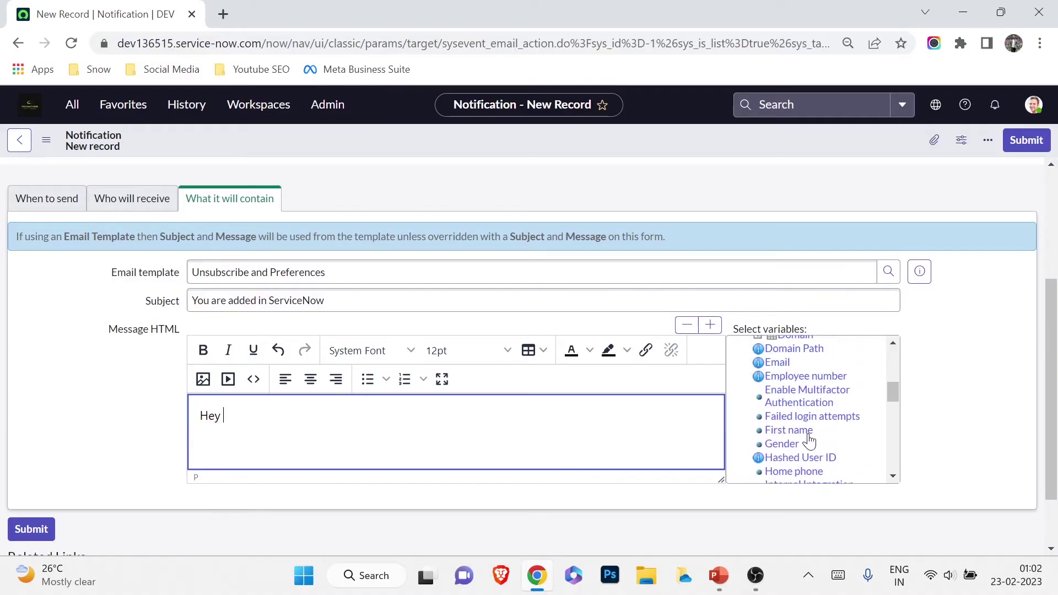
click(784, 432)
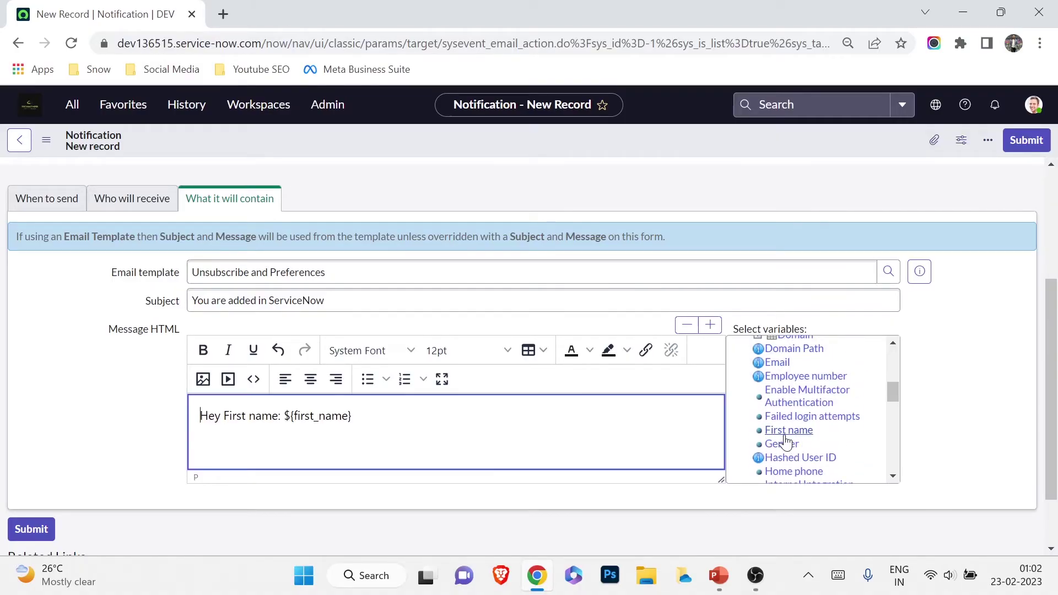
double_click(259, 417)
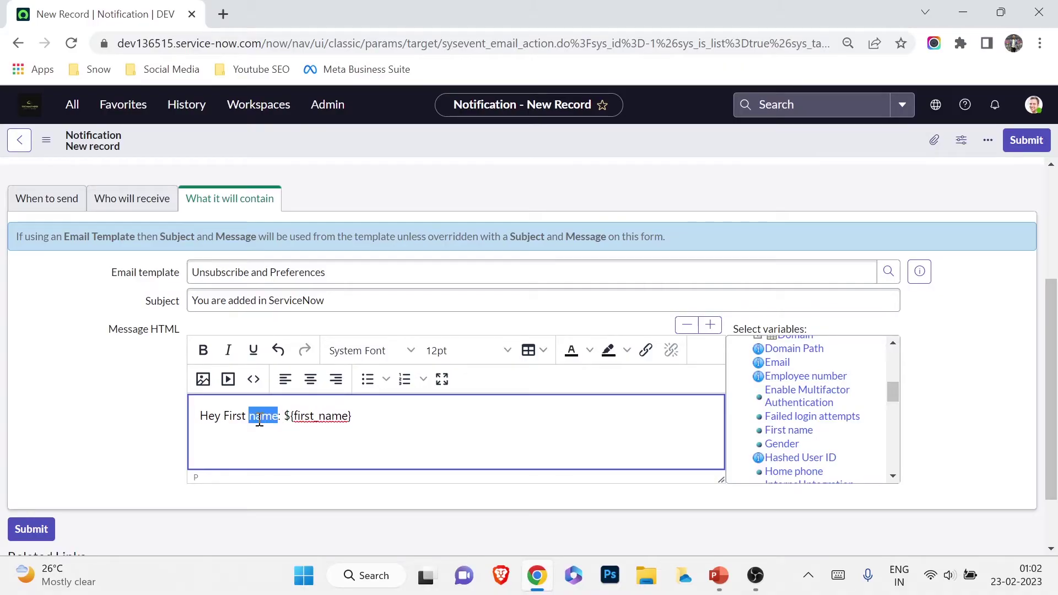
key(BackSpace)
key(BackSpace)
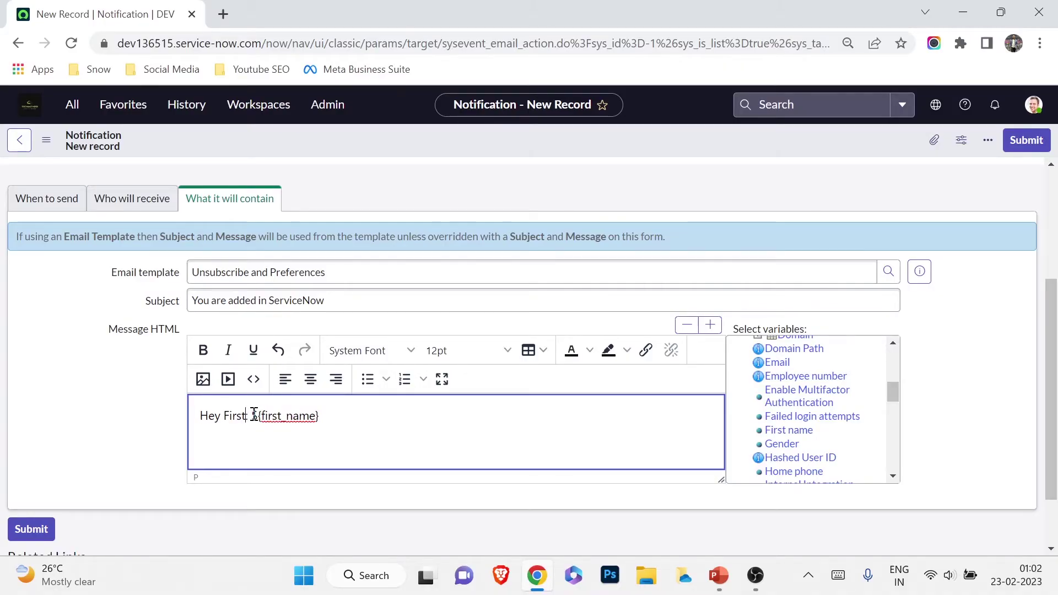
key(Delete)
key(BackSpace)
key(BackSpace)
key(BackSpace)
key(BackSpace)
key(BackSpace)
key(BackSpace)
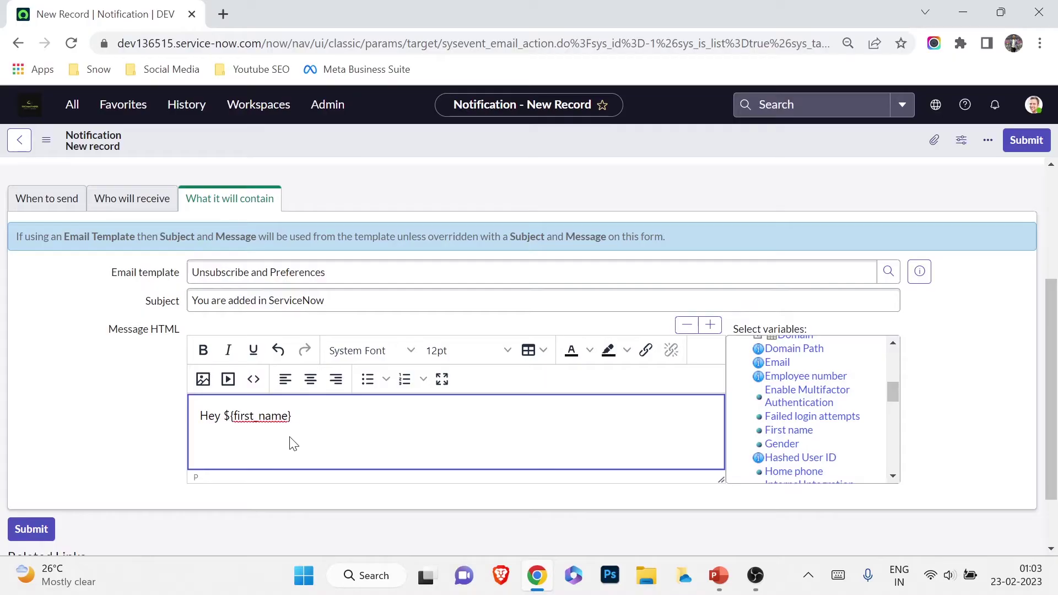
click(311, 413)
Type 'Your account is successfully created in ServiceNow.' after the greeting
text(u a)
key(alt+Tab)
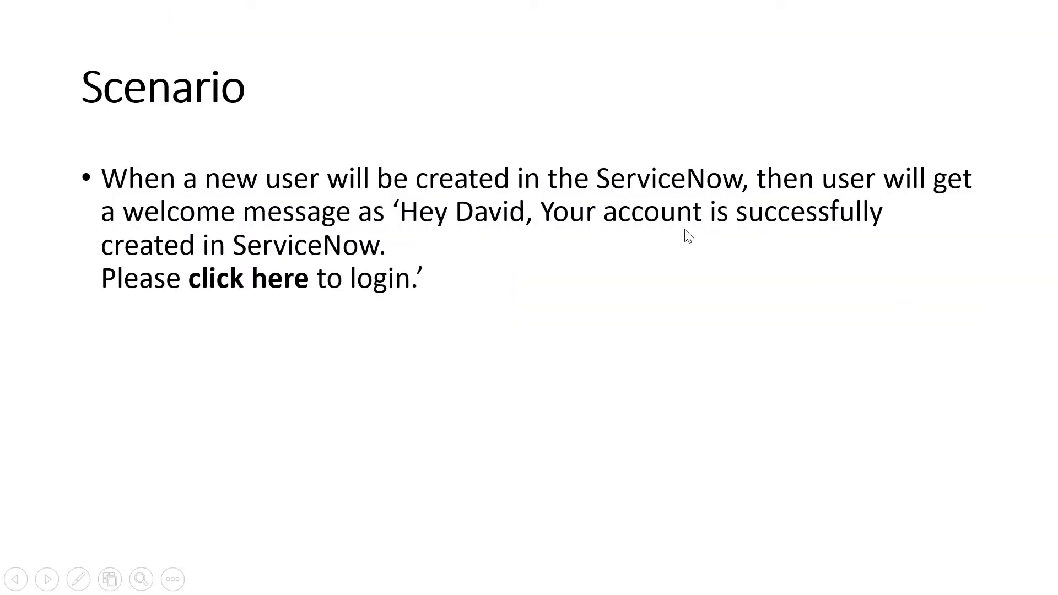
key(alt+Tab)
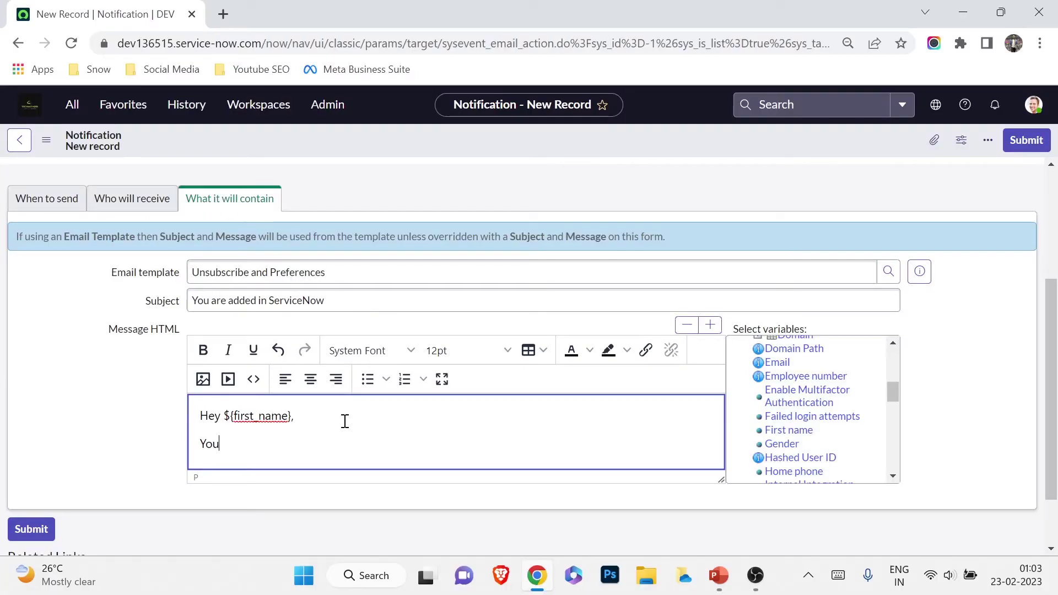
text(ccount is successfully cre)
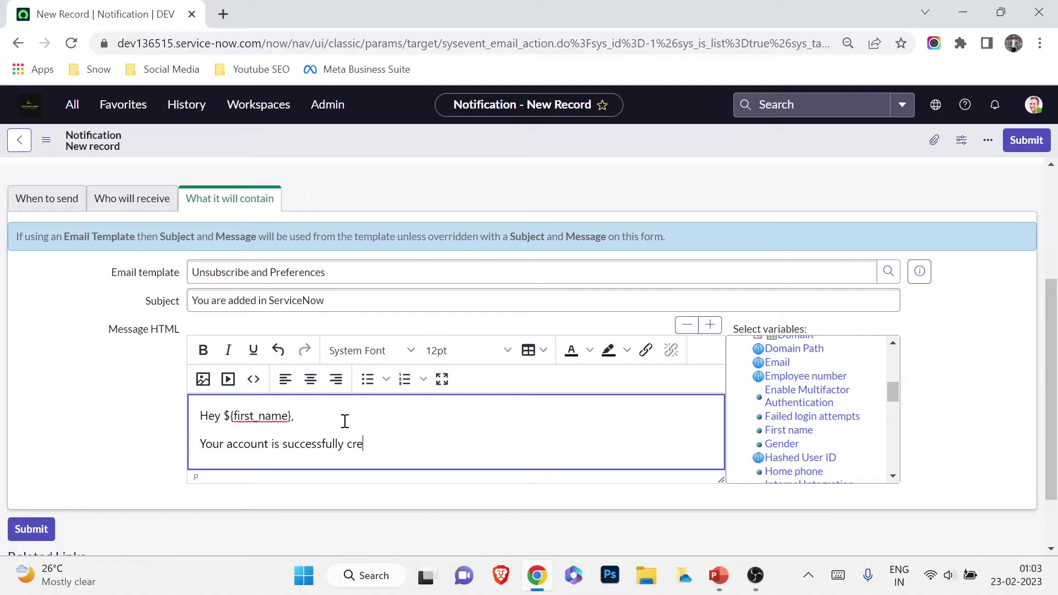
text(ated in ServiceNow.)
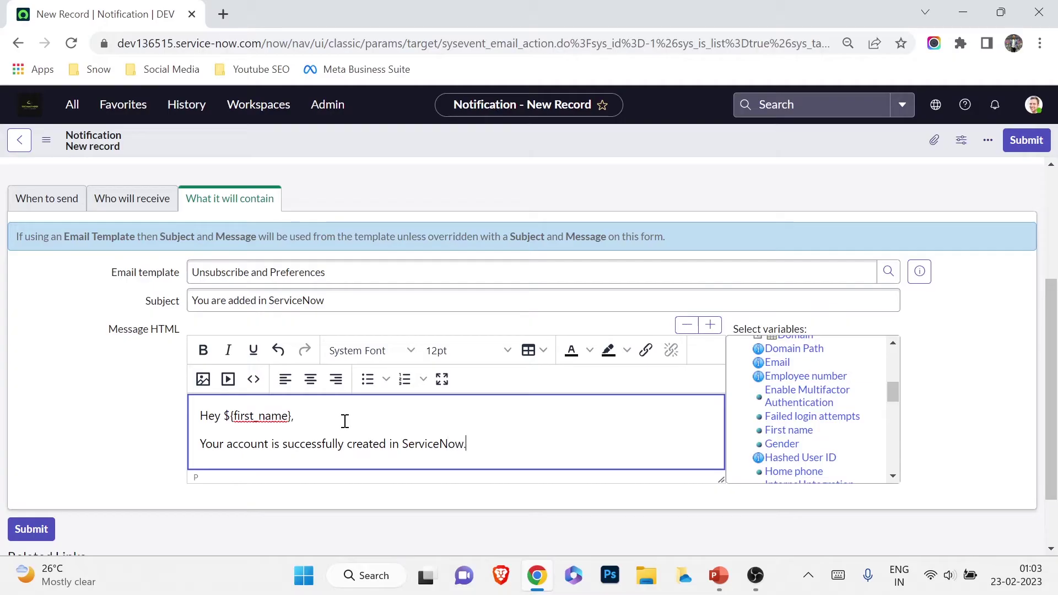
key(Return)
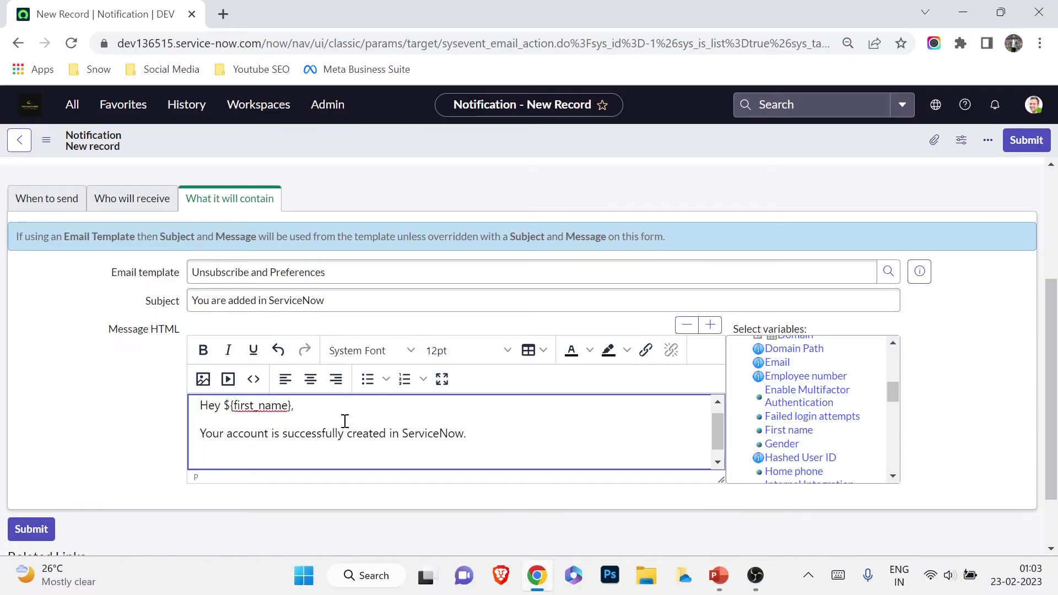
Add the line 'Please Click Here to login' and select 'Click Here'
scroll(344, 421, up, 1)
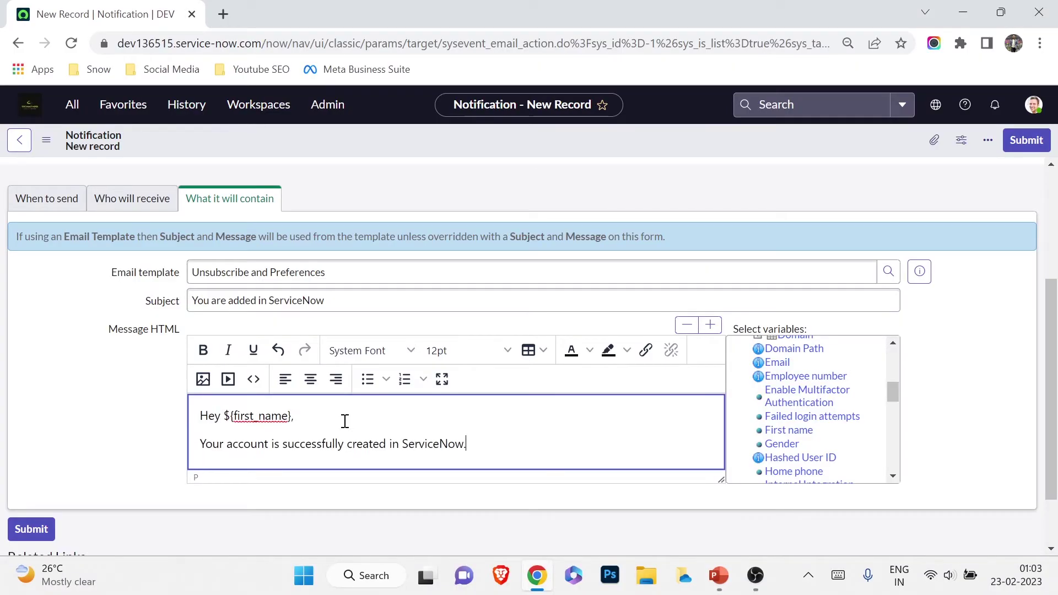
text(Pl)
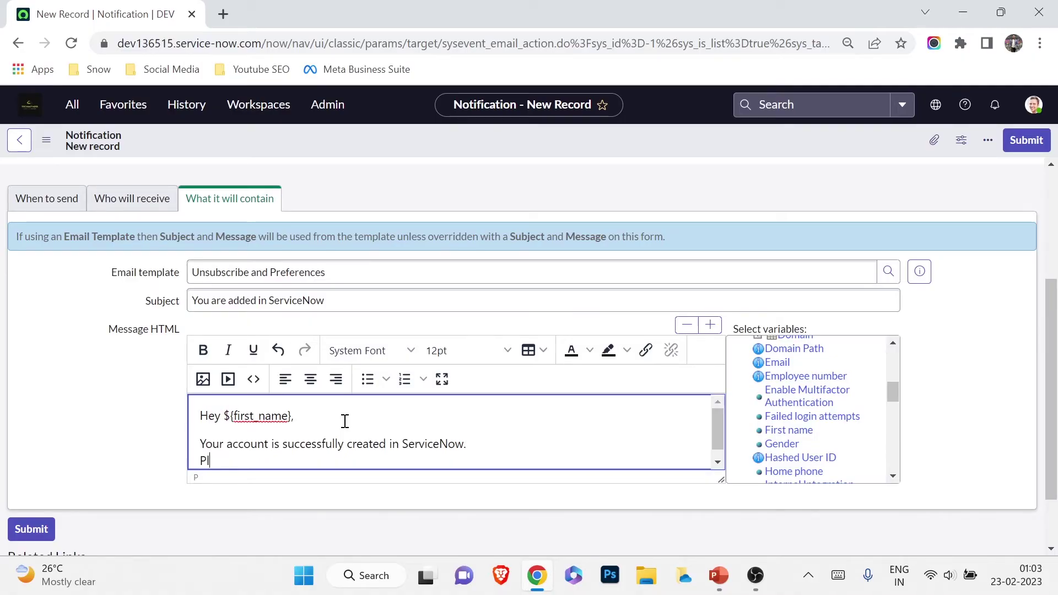
text(ease Click Here to login.)
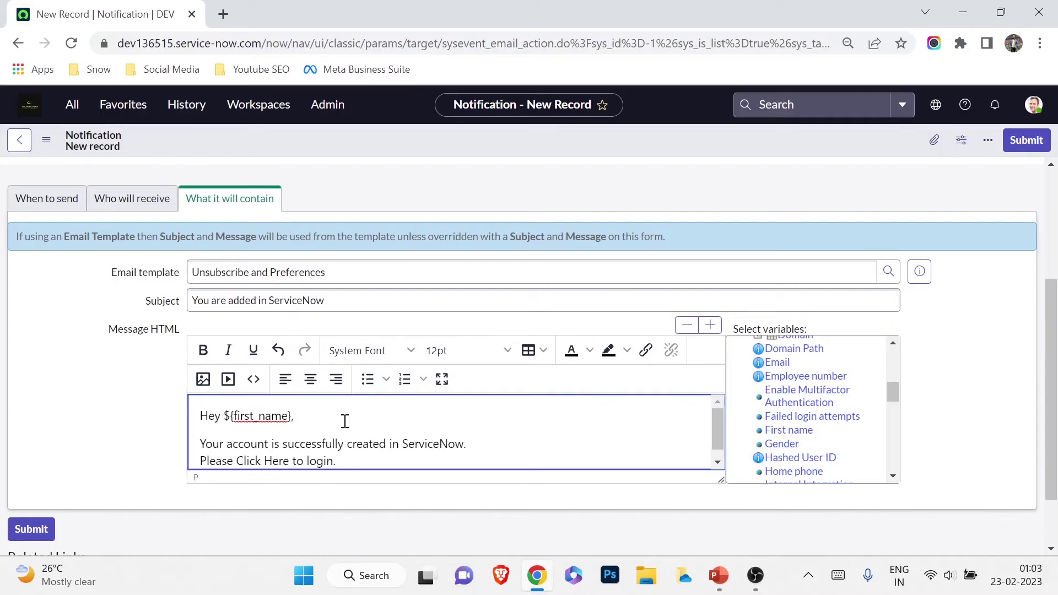
key(Return)
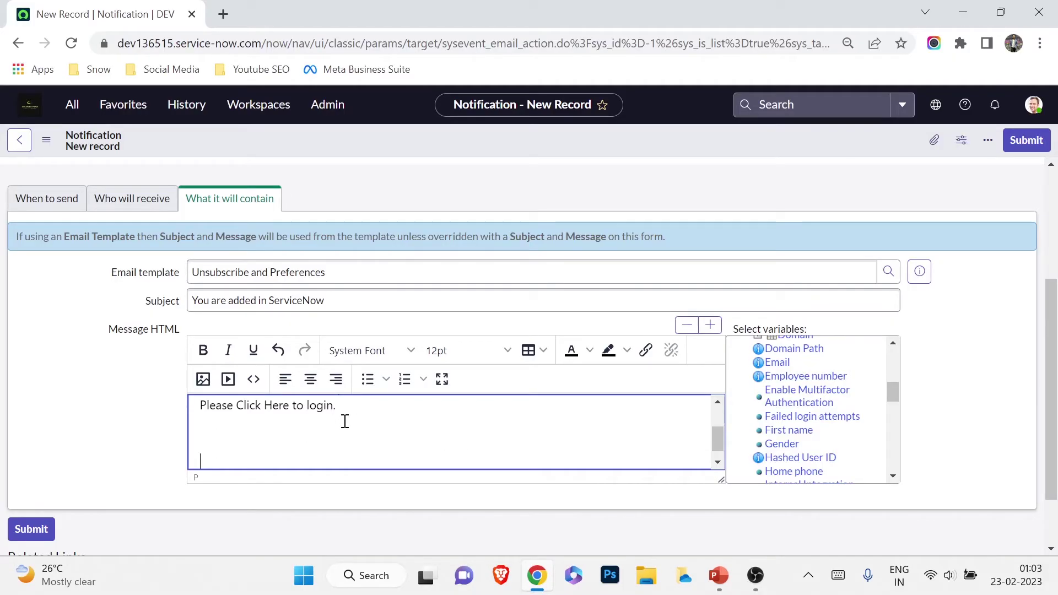
key(BackSpace)
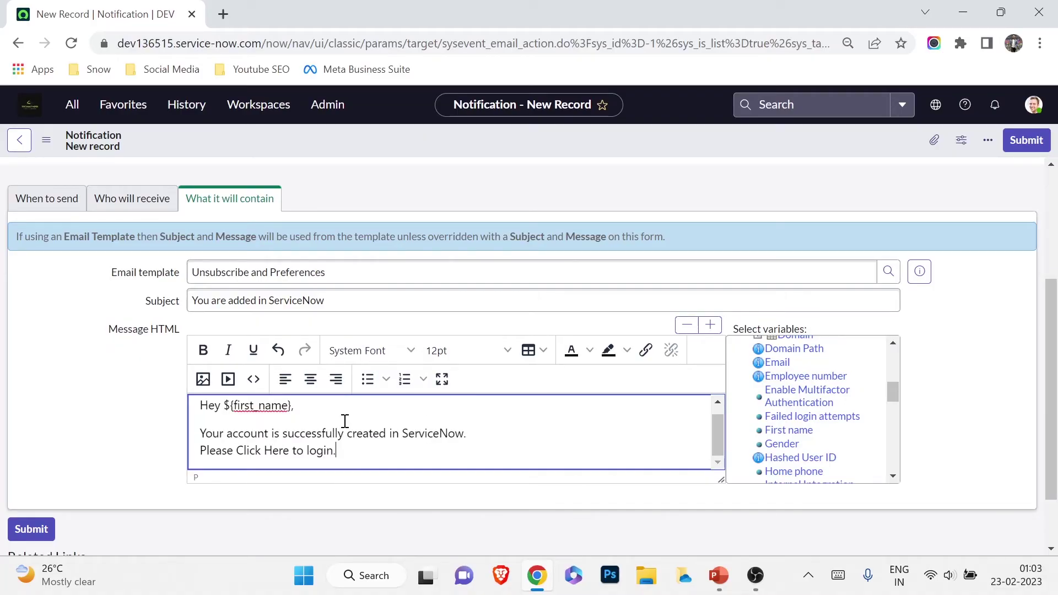
drag(236, 450, 289, 453)
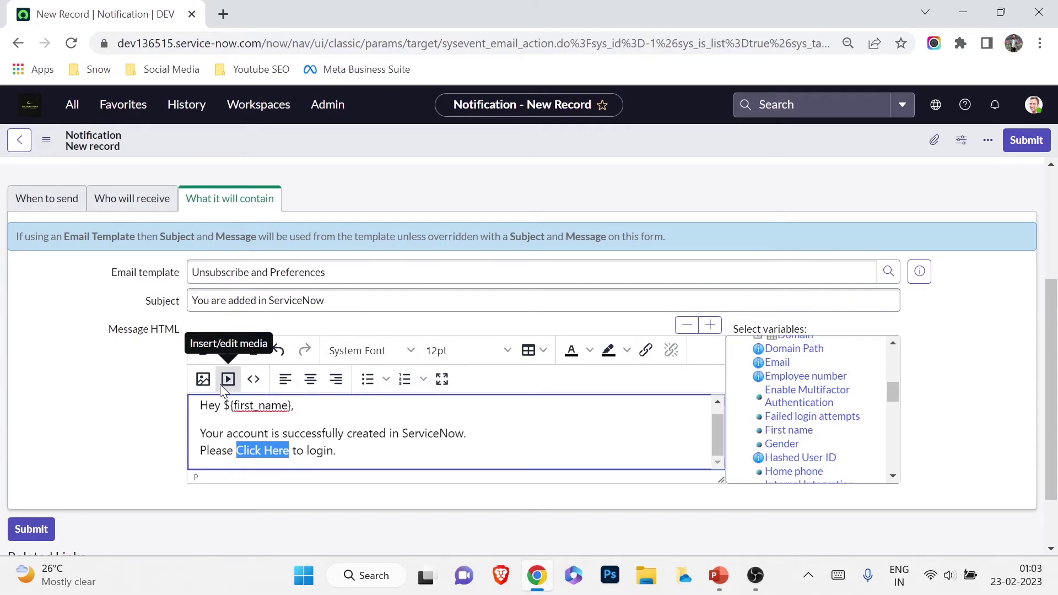
Link 'Click Here' to the instance URL followed by login.do
click(650, 347)
click(650, 348)
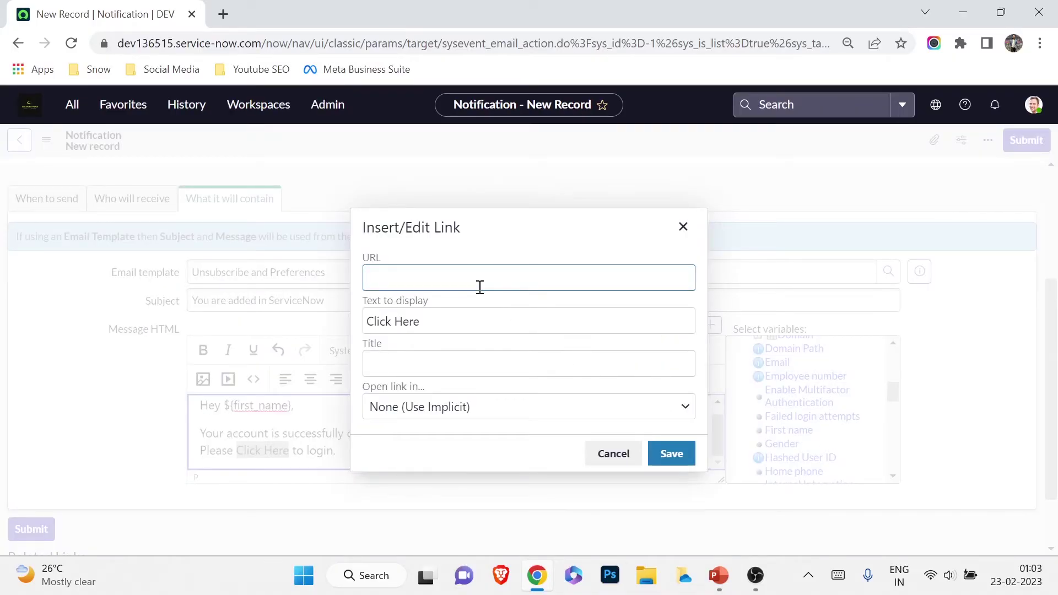
drag(116, 44, 263, 45)
key(ctrl+c)
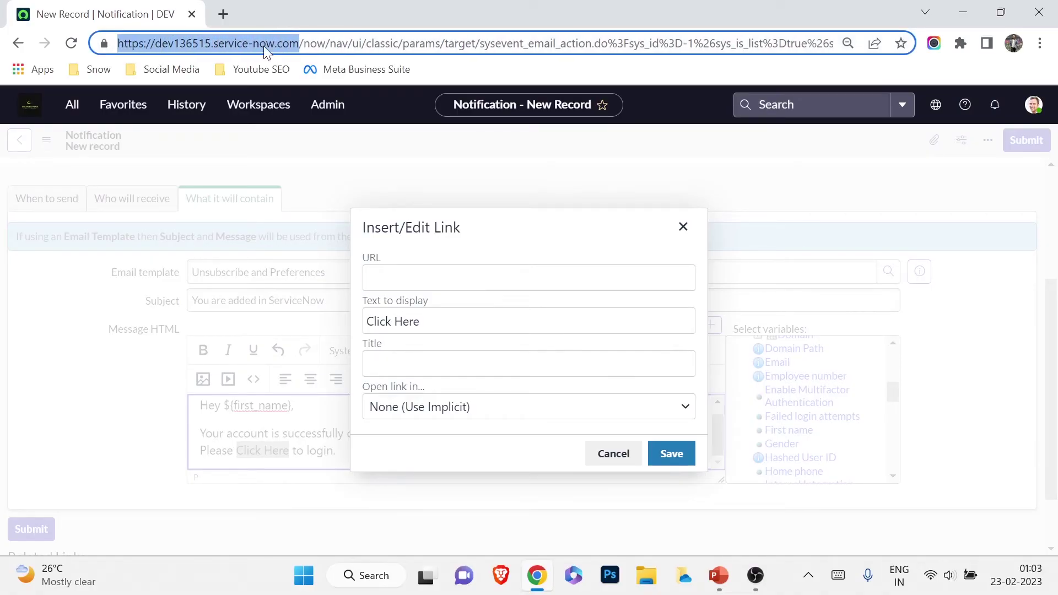
click(422, 283)
key(ctrl+v)
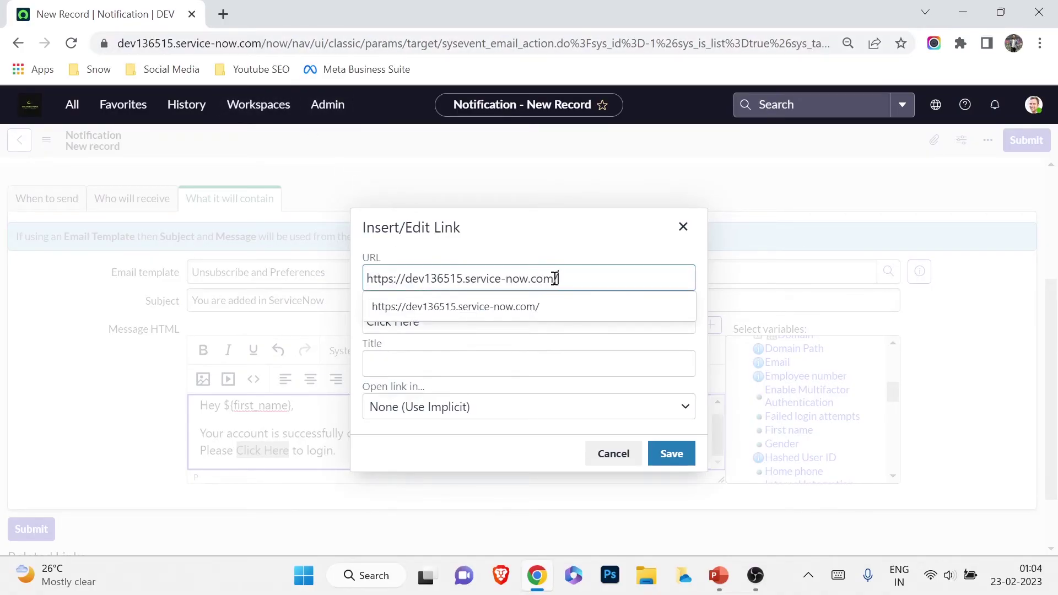
text(lo)
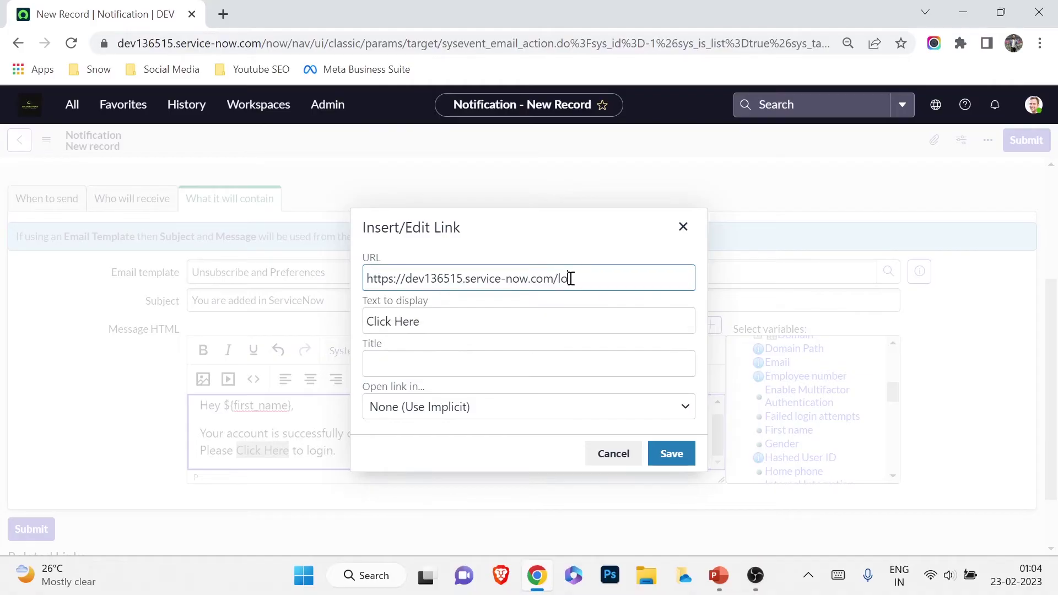
text(gin.do)
click(666, 451)
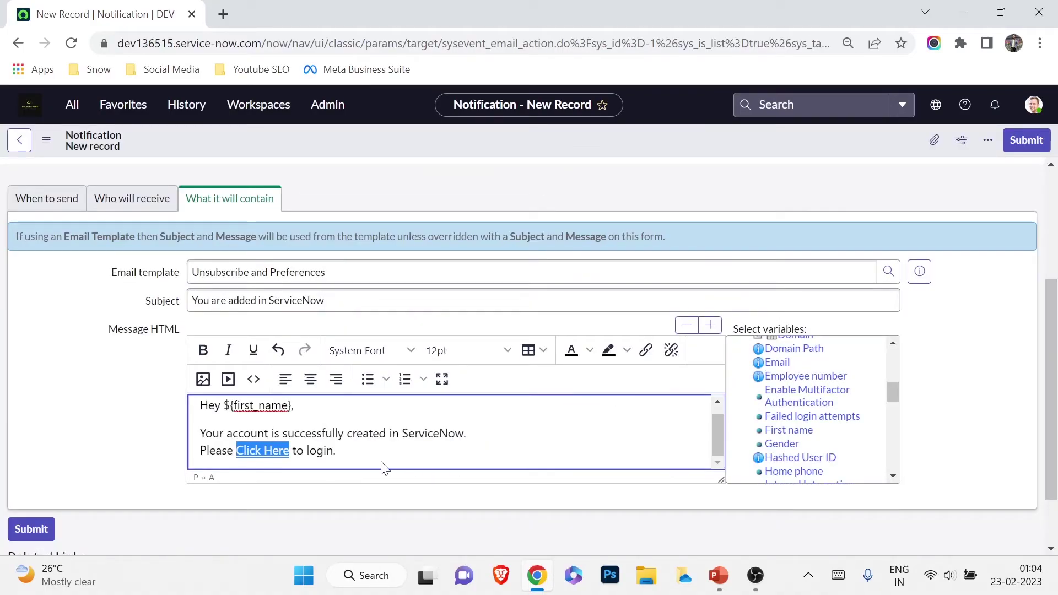
click(363, 452)
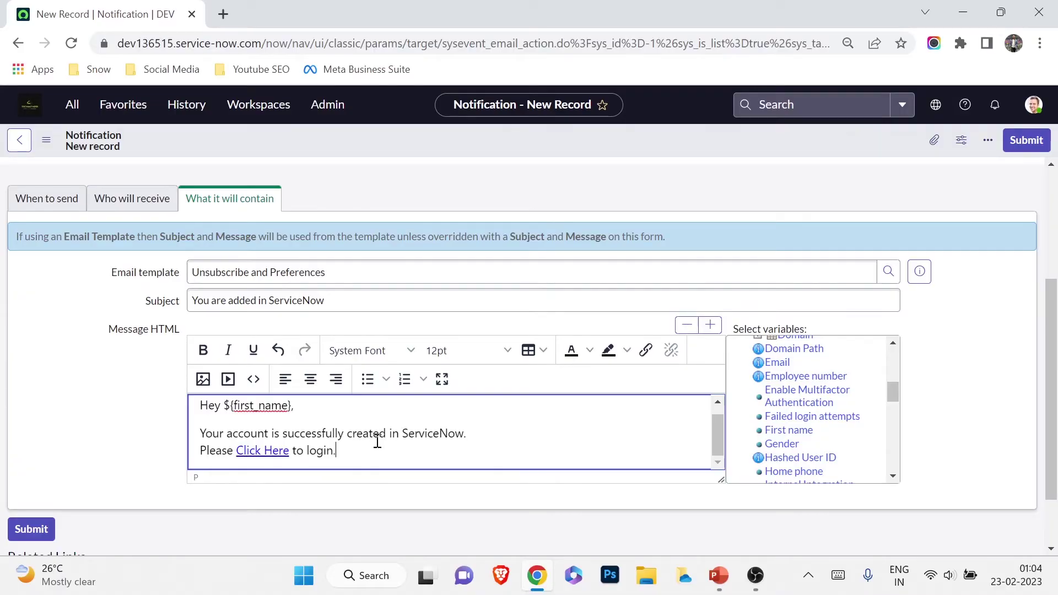
Submit the new notification
scroll(465, 410, down, 2)
scroll(465, 410, up, 5)
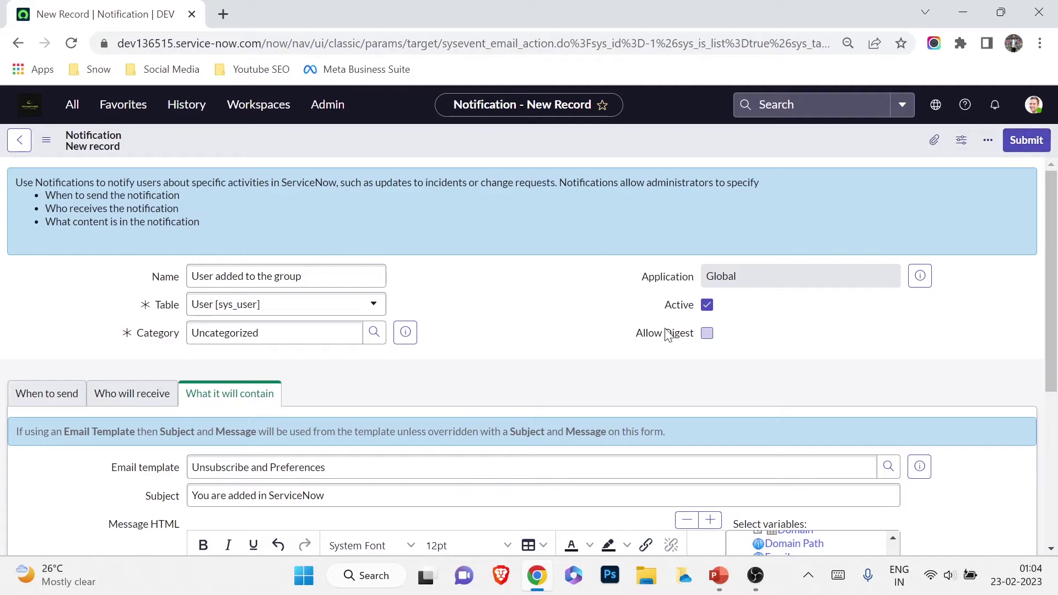
click(1026, 139)
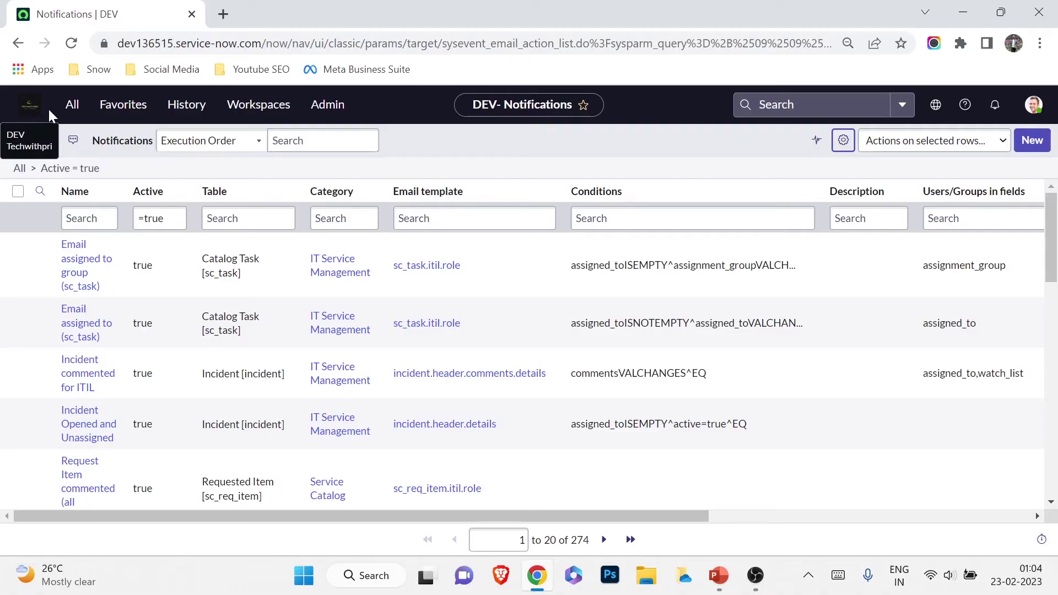
Go to the home page, then open the Users list via the sys_user.list filter
click(31, 108)
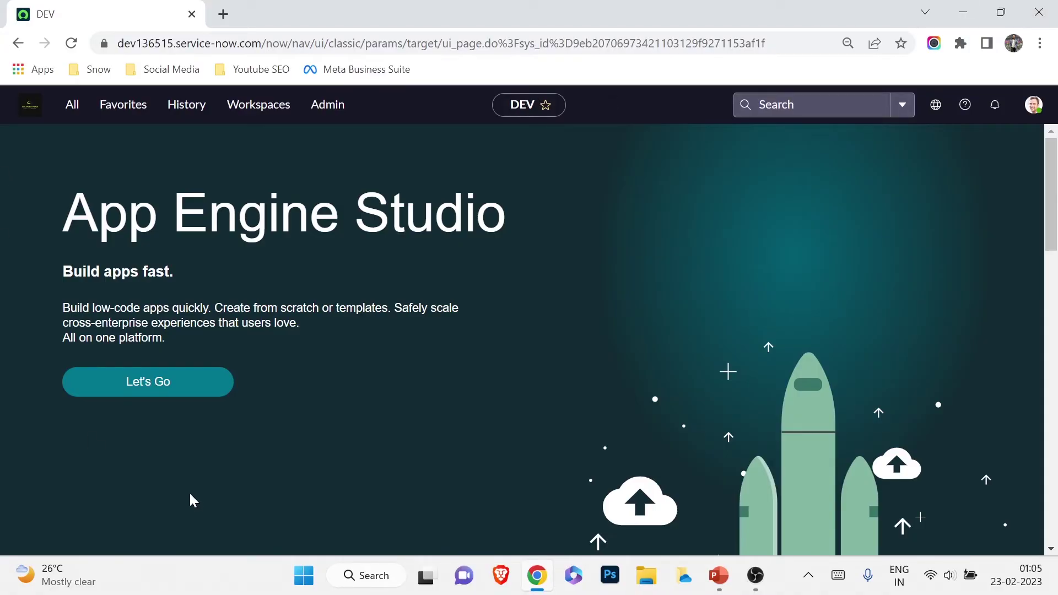
click(70, 108)
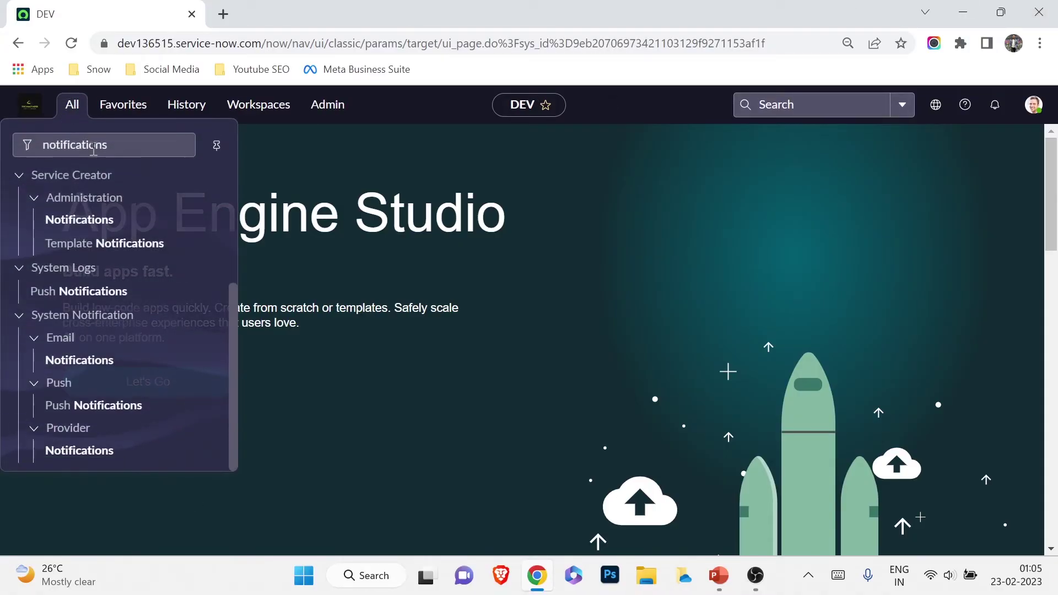
click(93, 148)
double_click(104, 150)
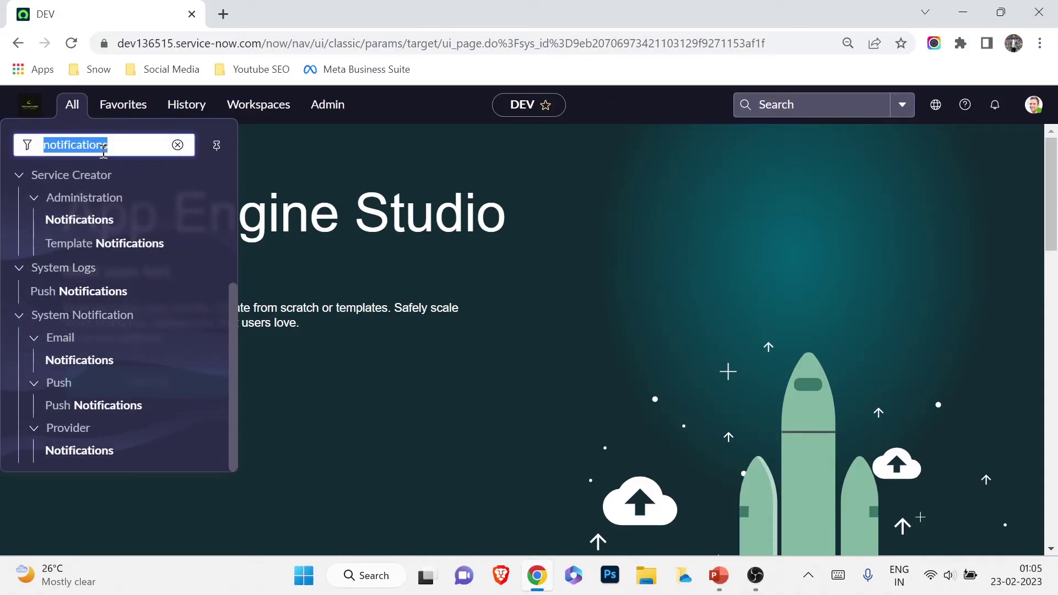
text(sys)
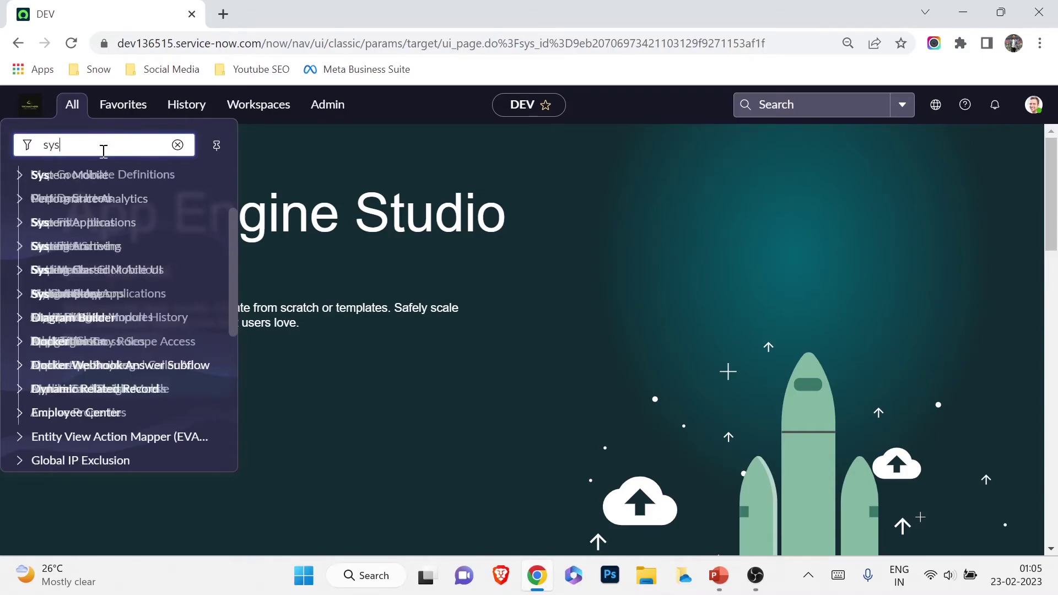
text(_user.)
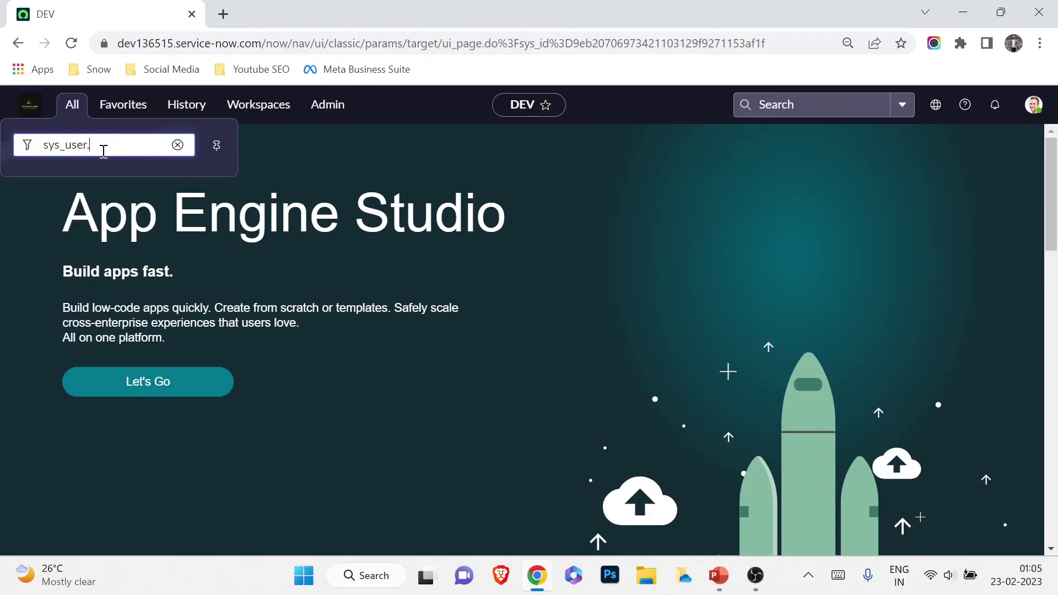
text(list)
key(Return)
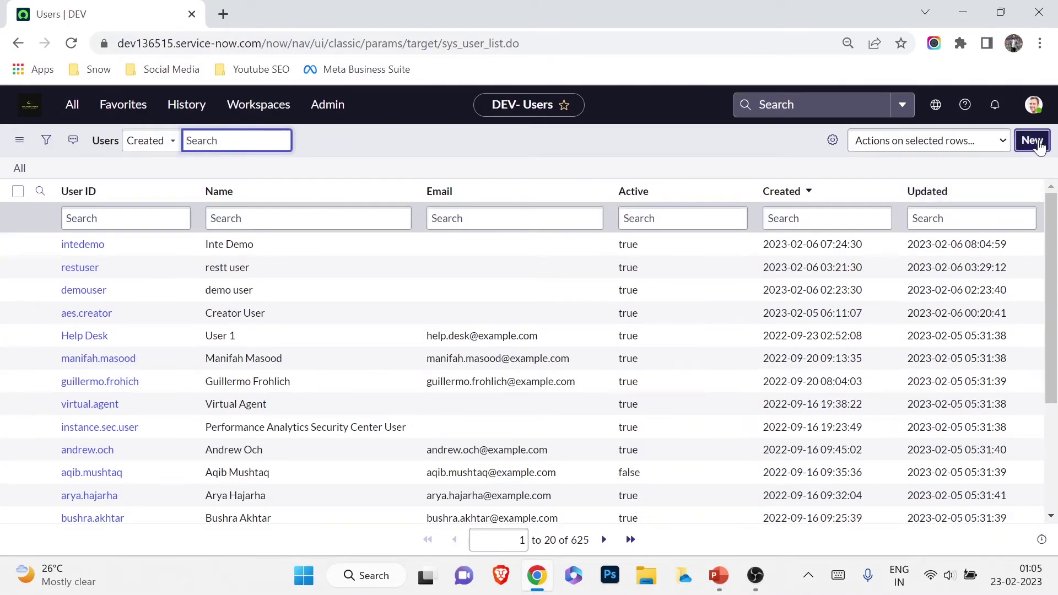
Start a new user record with the user ID, last name and Department IT
click(1032, 141)
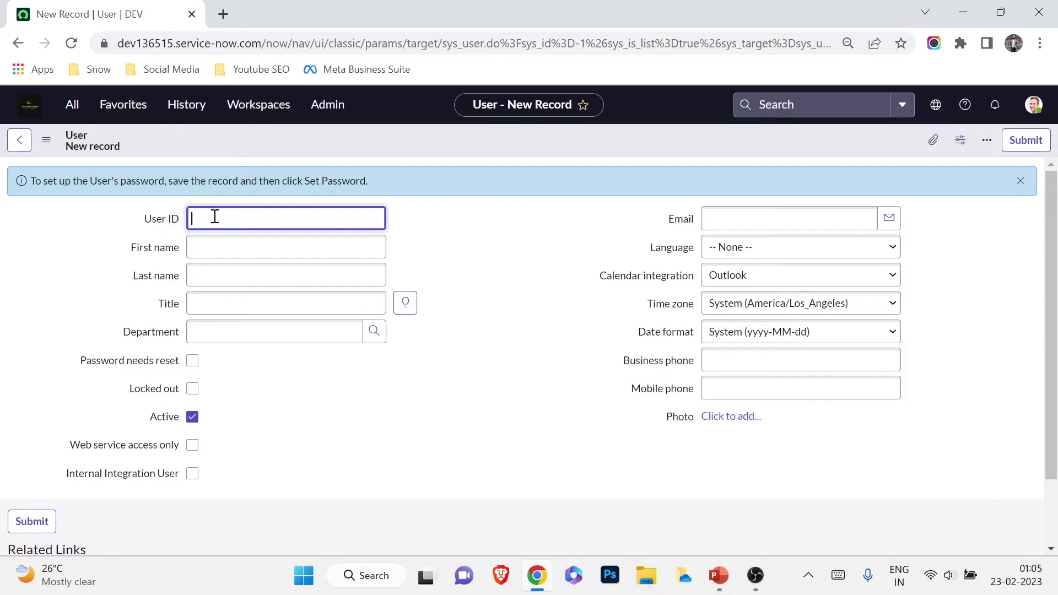
key(Tab)
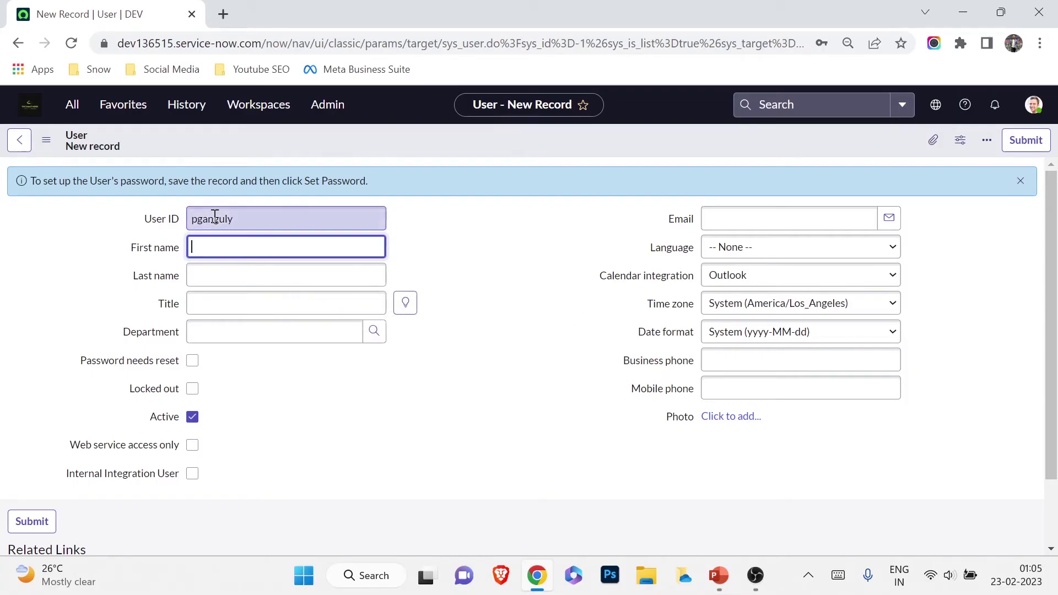
key(Tab)
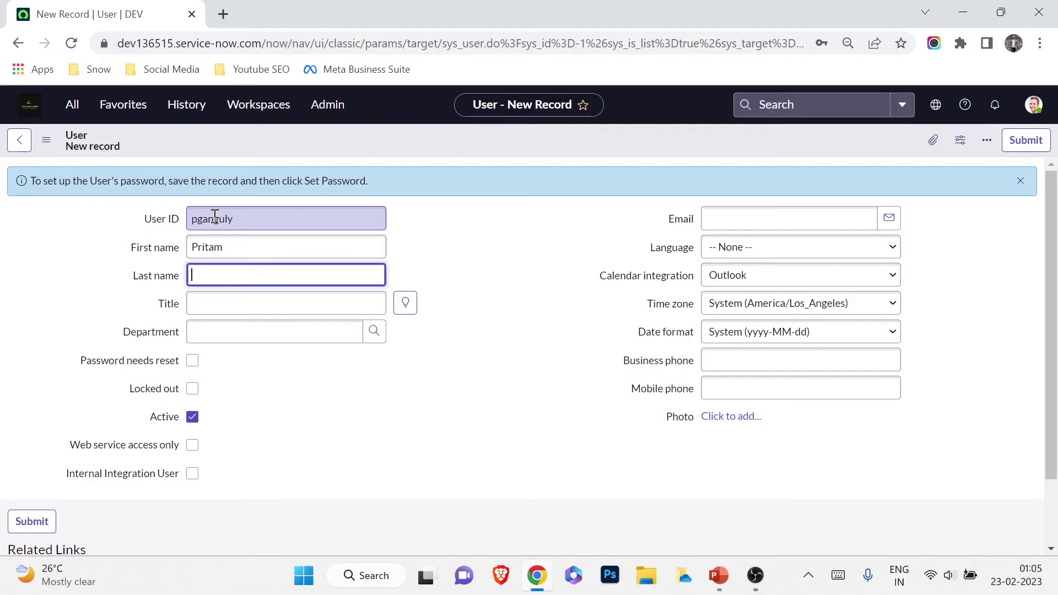
text(Ganguly)
key(Tab)
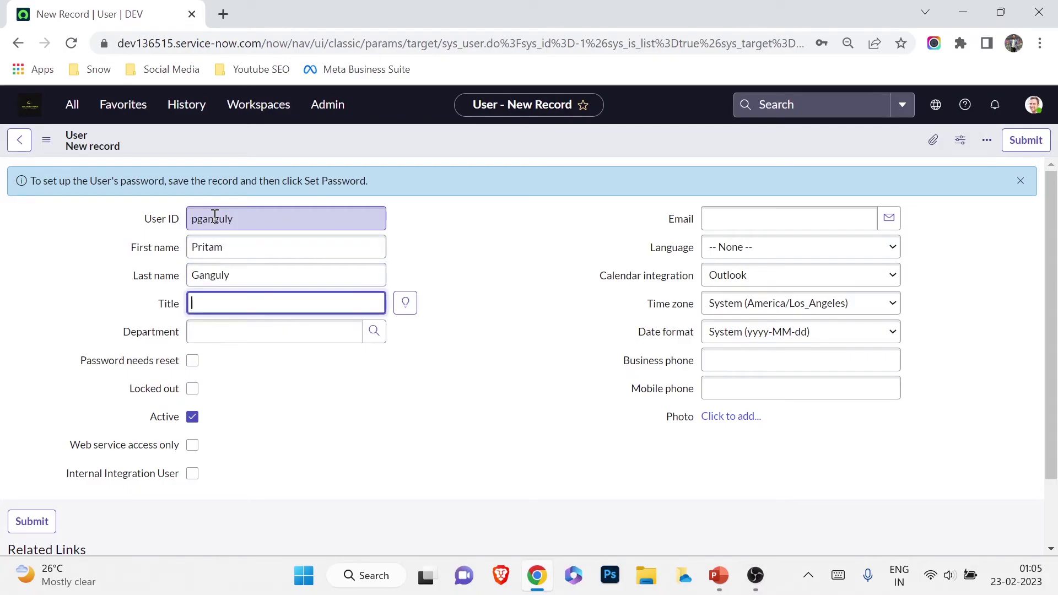
key(Tab)
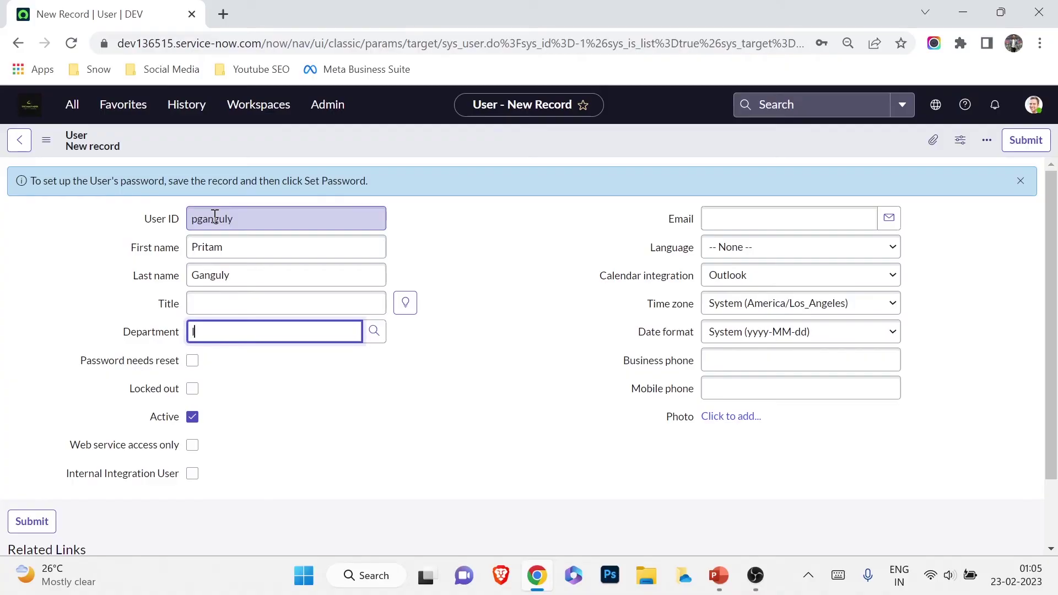
text(IT)
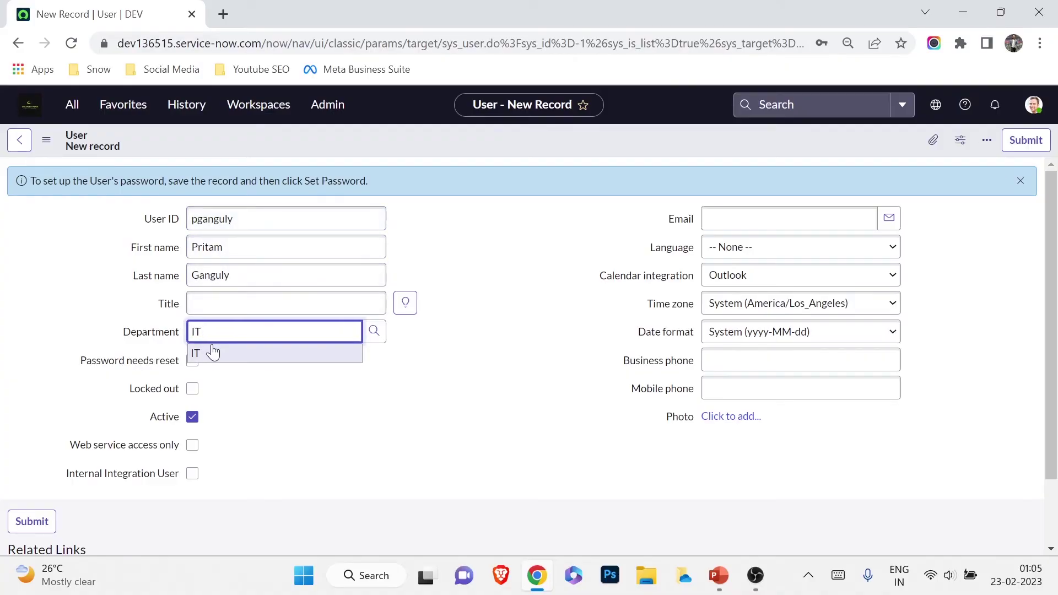
click(210, 348)
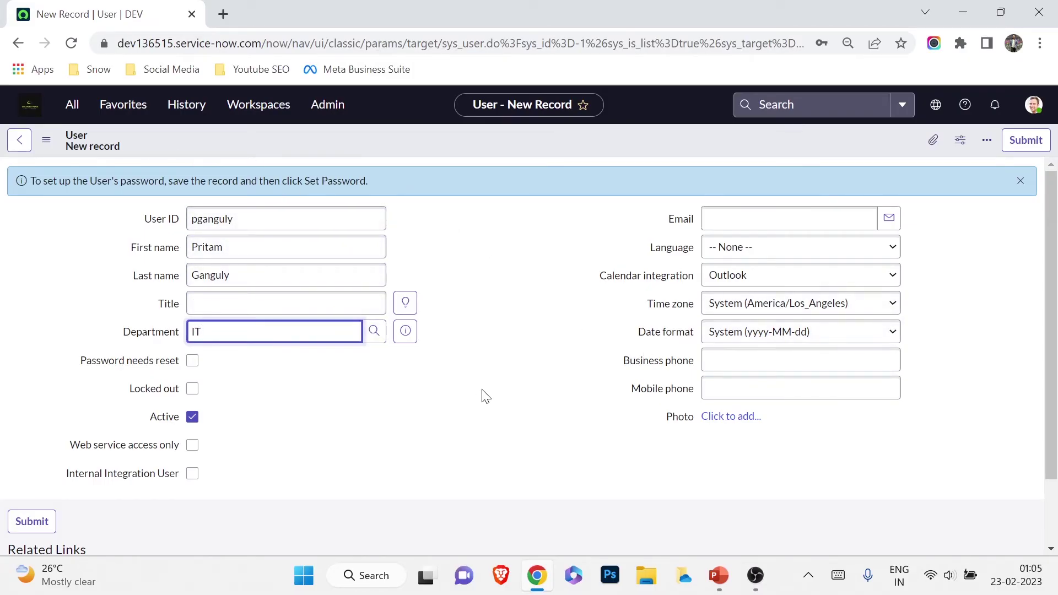
Enter the user's e-mail address, correcting a typo, and submit the record
click(841, 216)
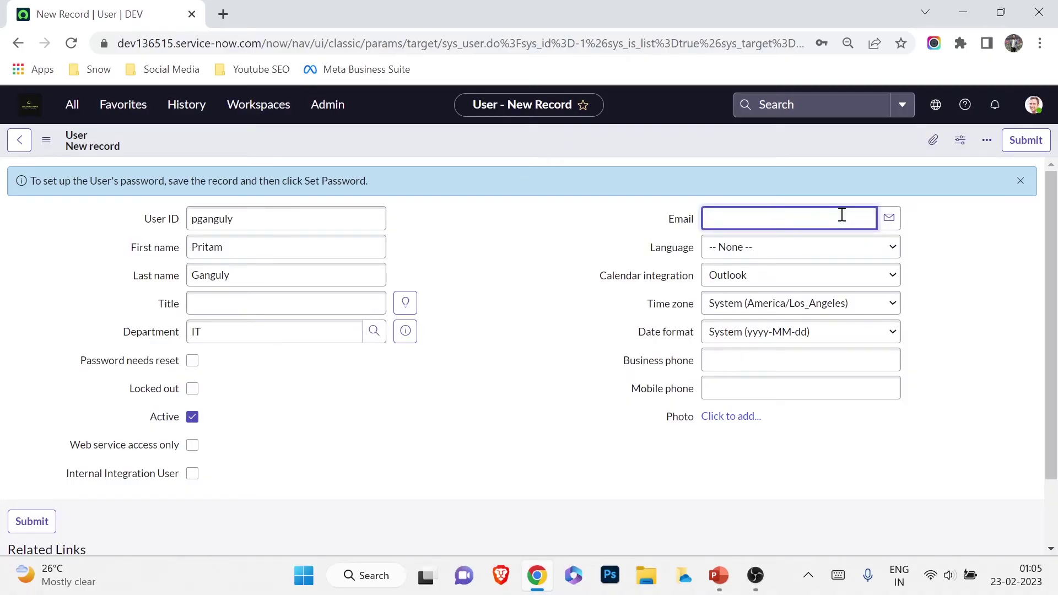
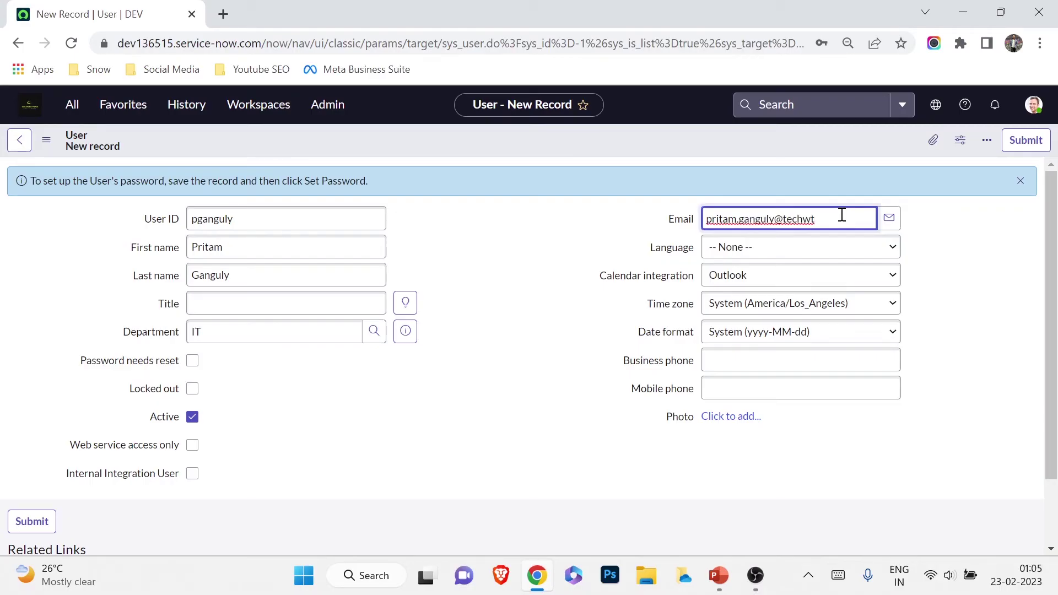
scroll(549, 320, down, 2)
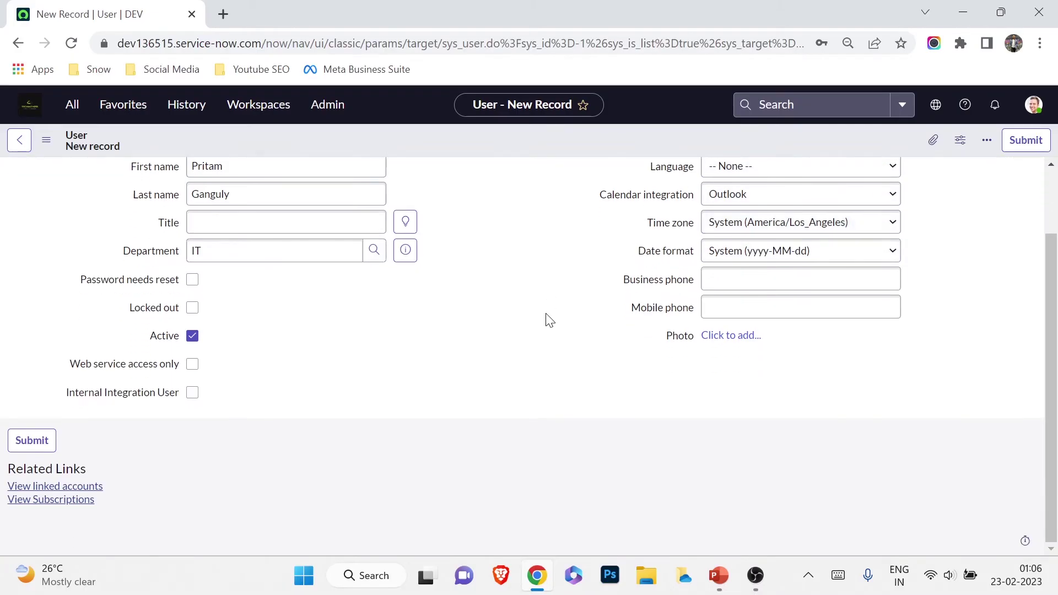
scroll(550, 320, up, 2)
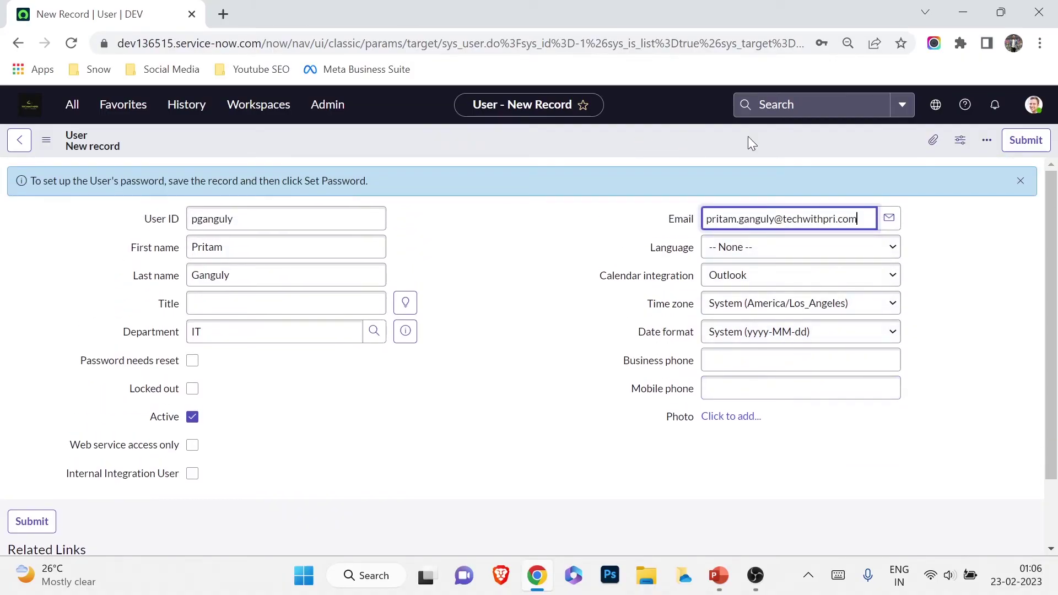
click(1038, 141)
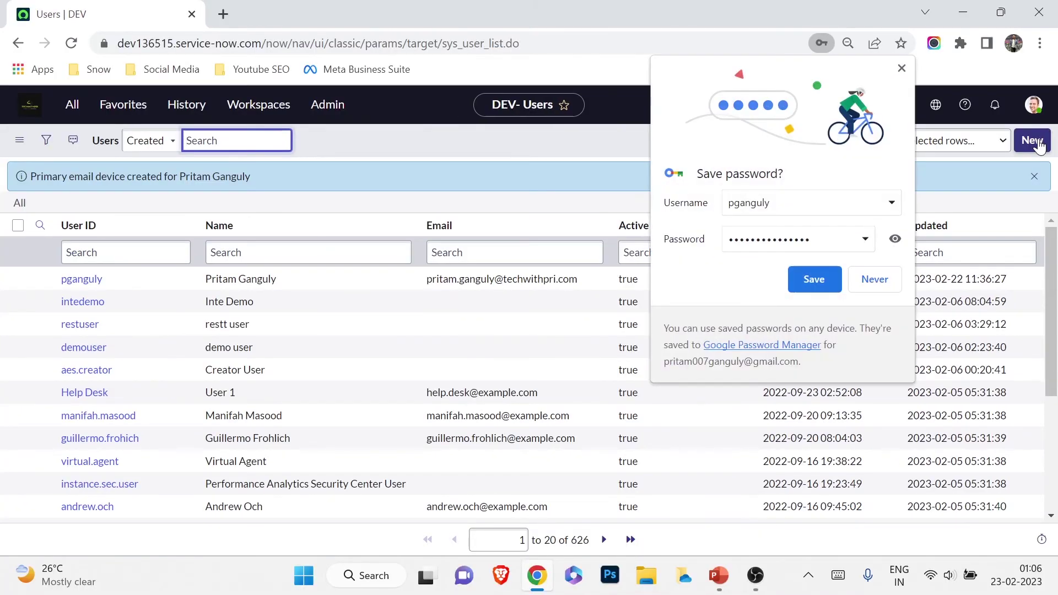
Dismiss the browser's save-password prompt, filter the navigator for 'emails' and open System Logs > Emails
click(869, 288)
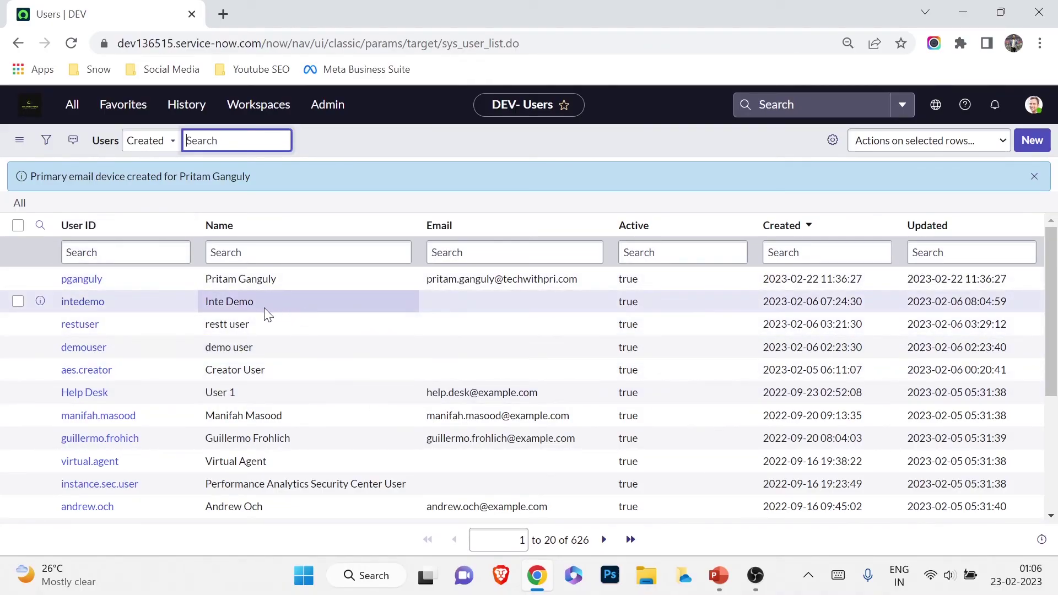
click(72, 104)
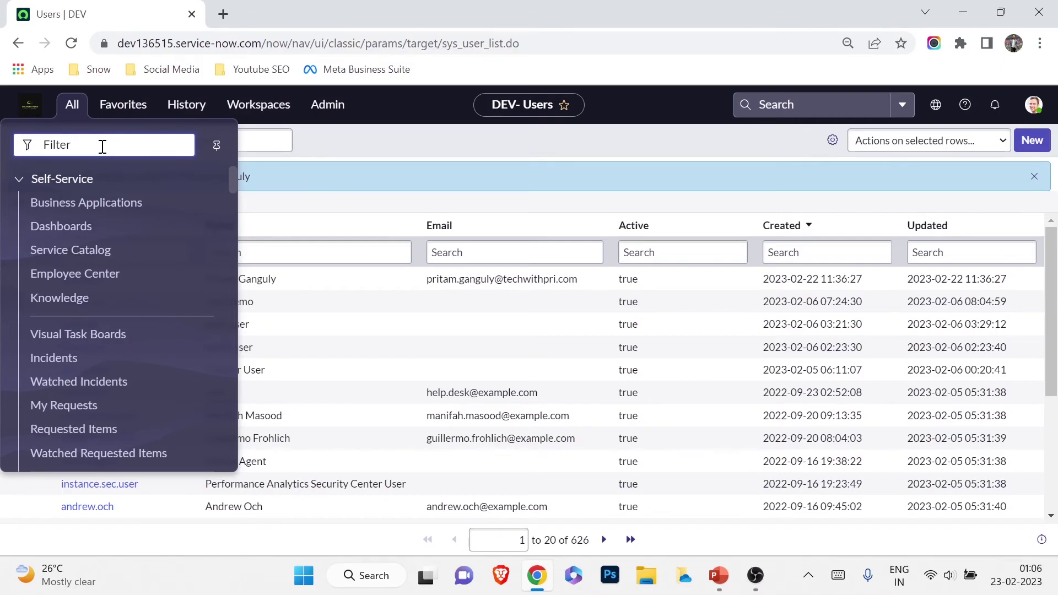
text(emails)
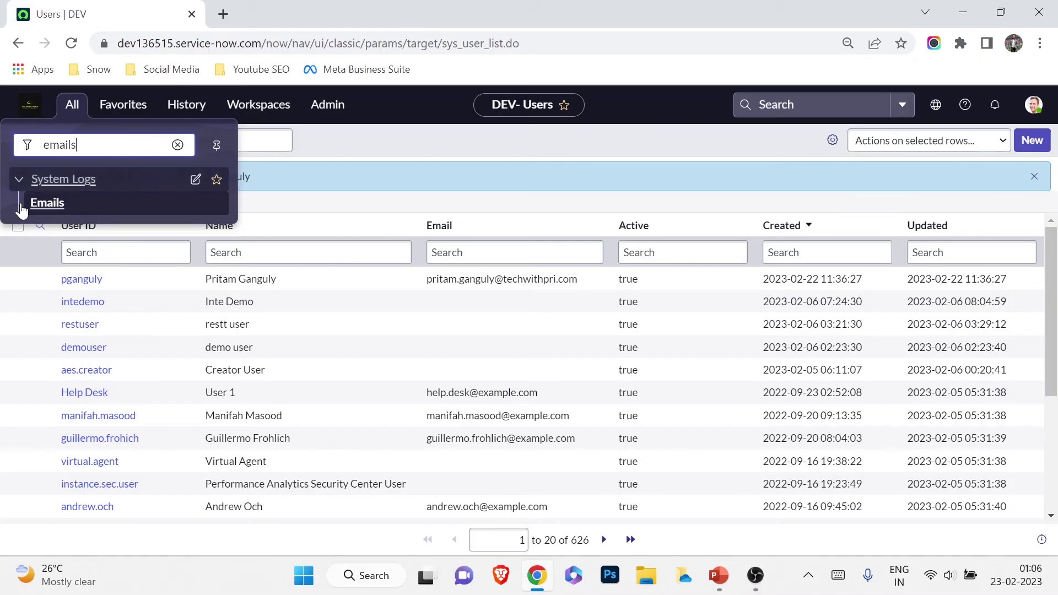
click(40, 203)
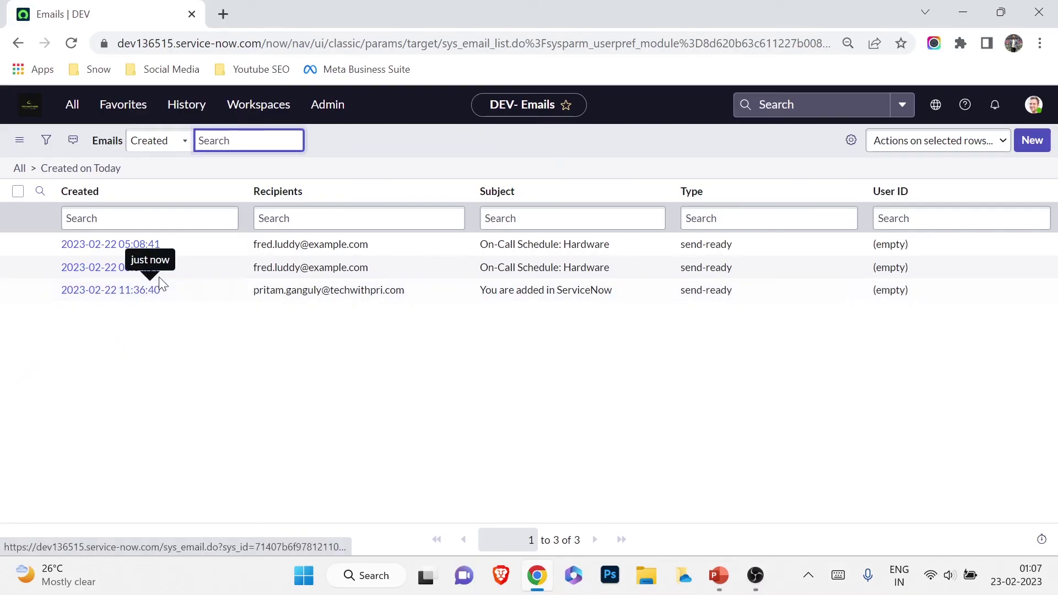
Open the welcome email record and check its subject and recipient address
click(136, 298)
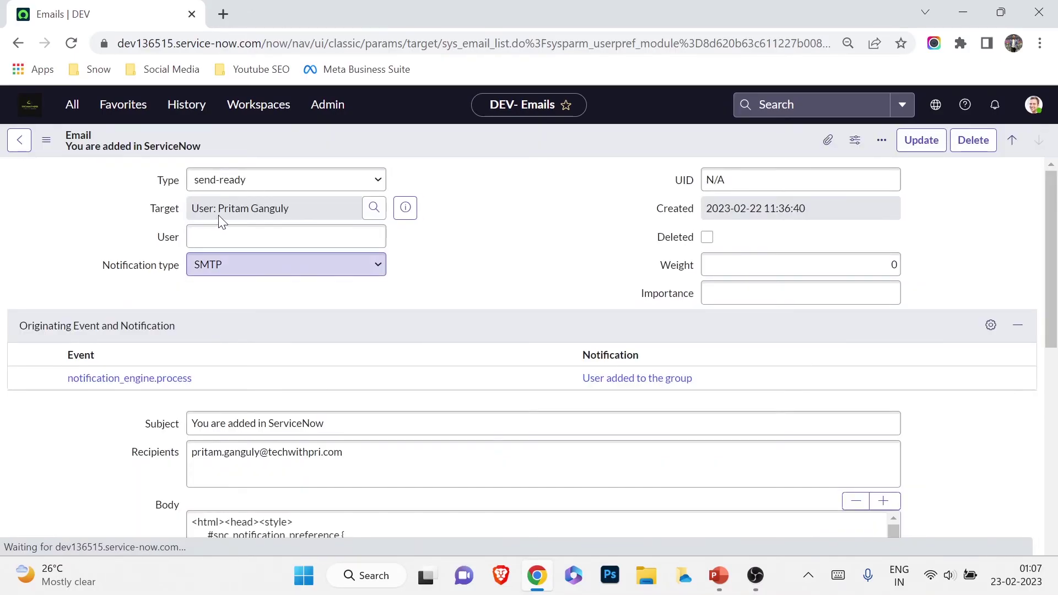
scroll(110, 305, down, 1)
scroll(110, 305, down, 1)
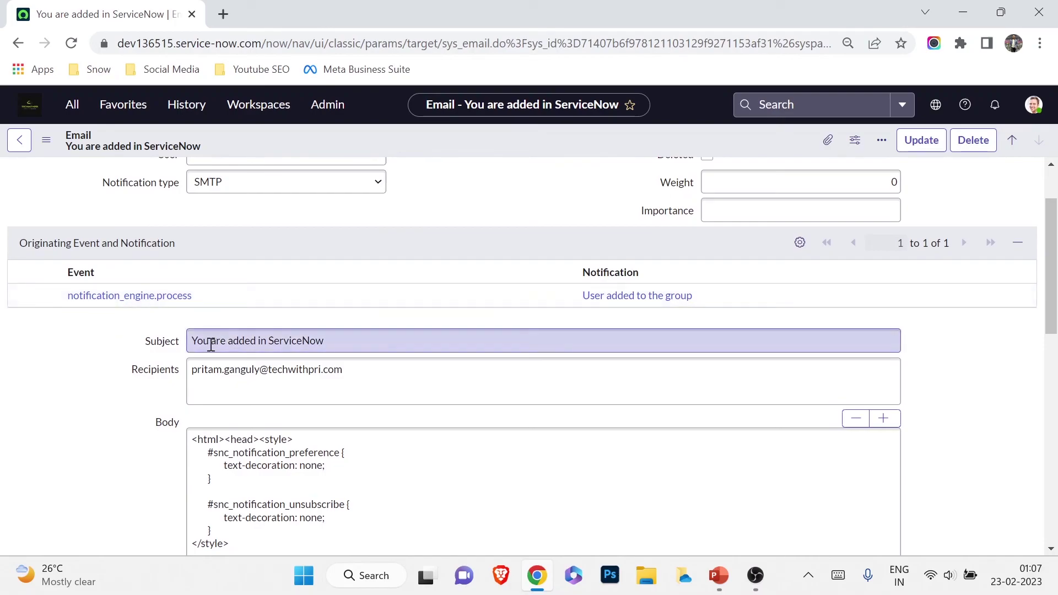
drag(196, 341, 342, 338)
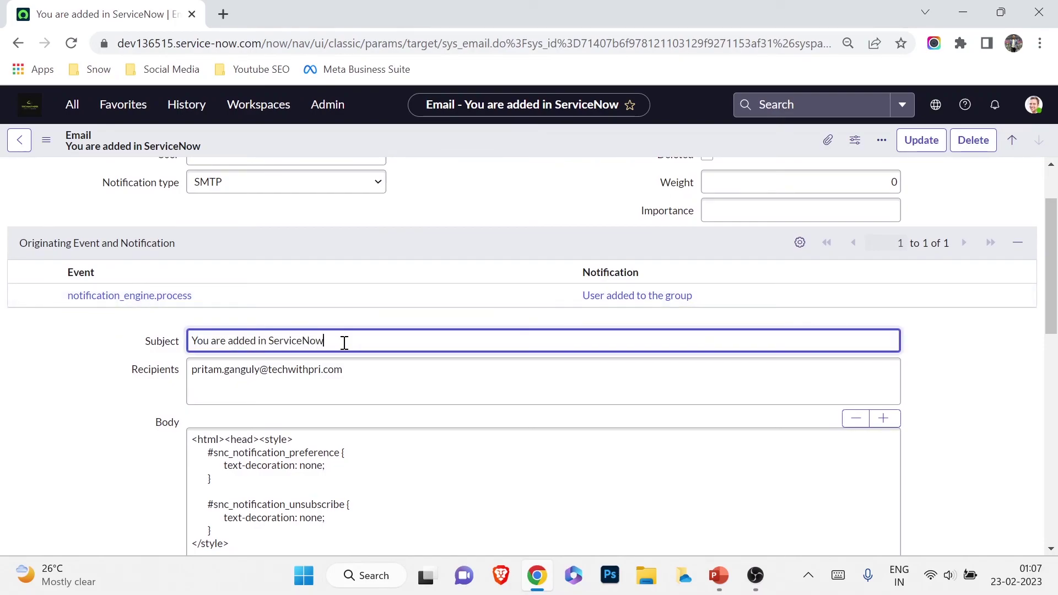
triple_click(343, 341)
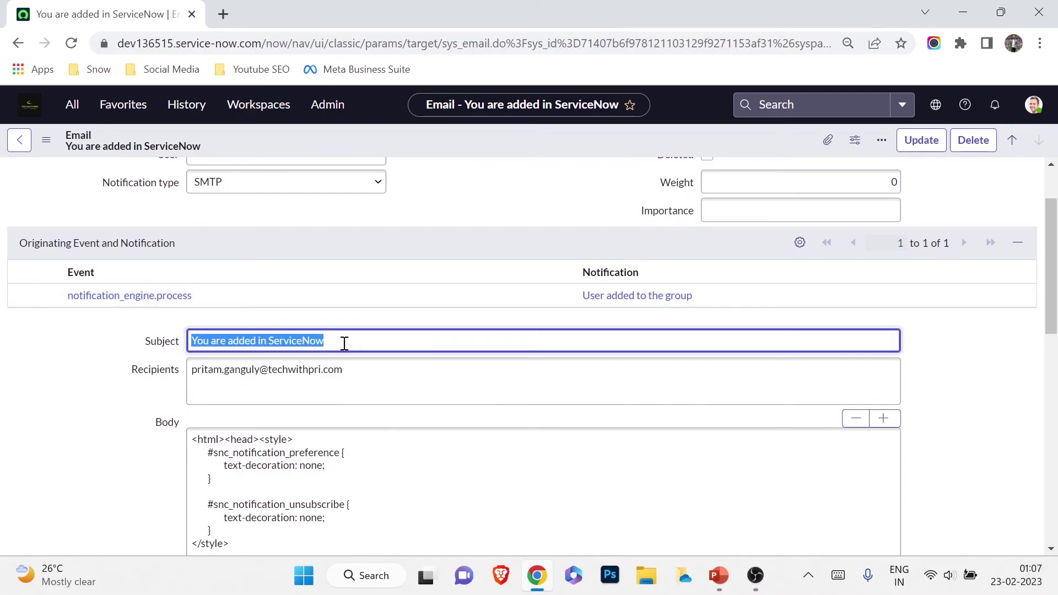
triple_click(333, 373)
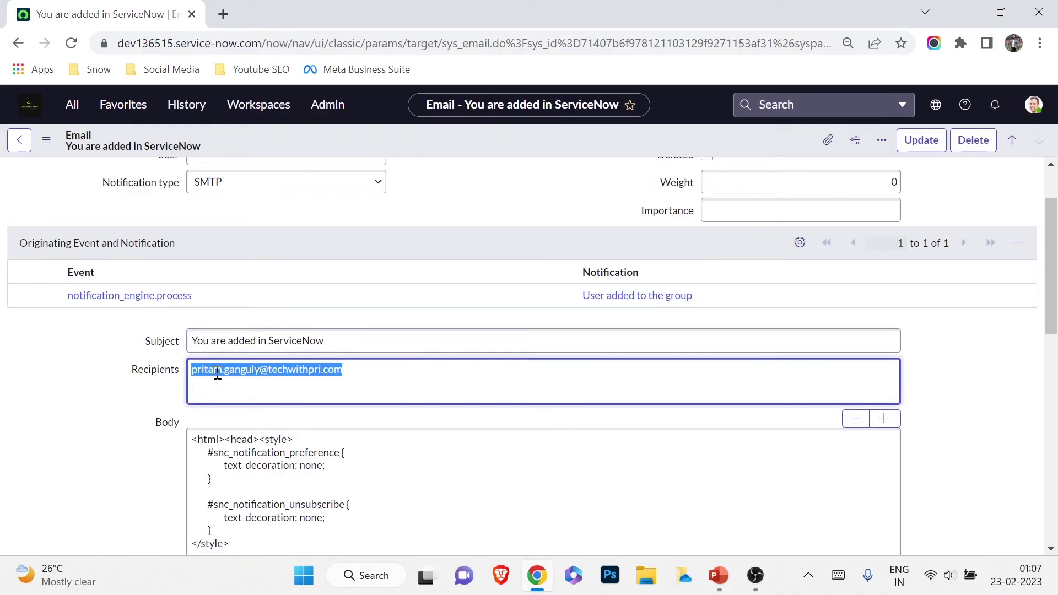
click(394, 390)
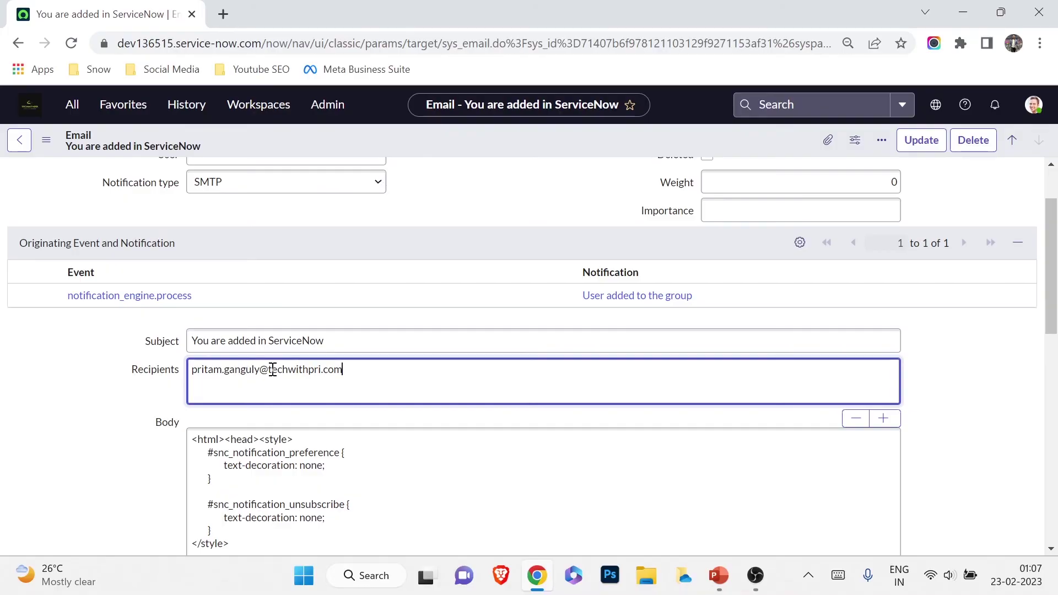
Review the email body and its text/html content type, then open Preview Email
scroll(293, 378, down, 5)
click(293, 378)
key(ctrl+a)
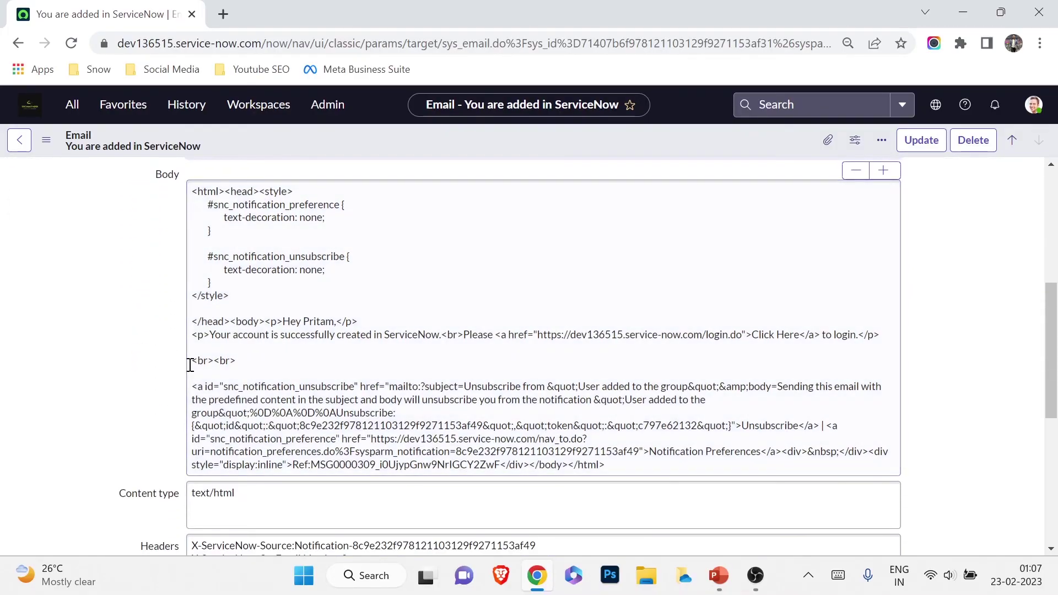
scroll(192, 363, down, 2)
click(125, 414)
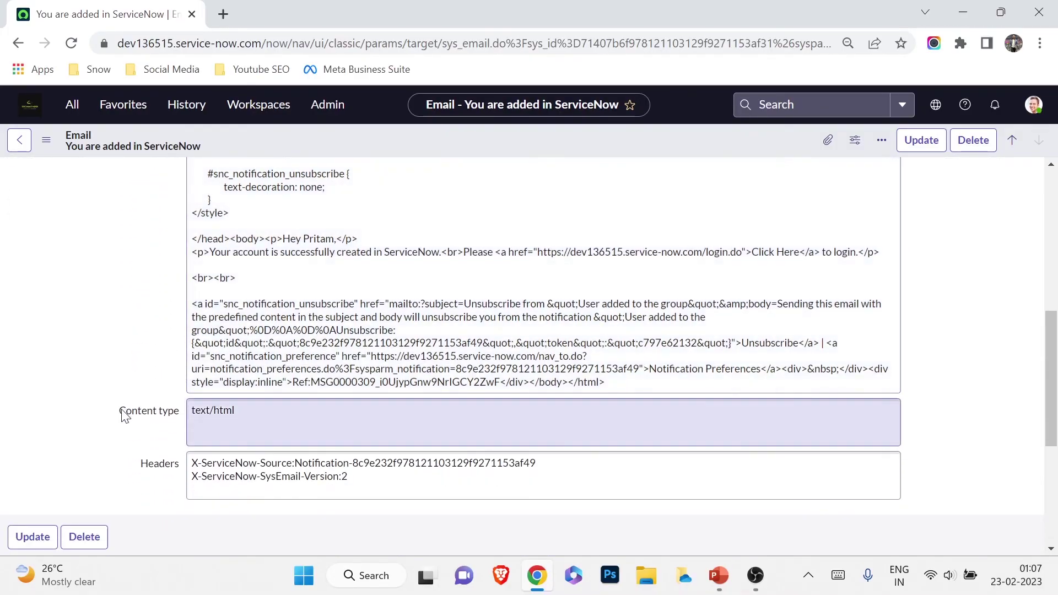
scroll(126, 414, down, 5)
scroll(243, 329, up, 3)
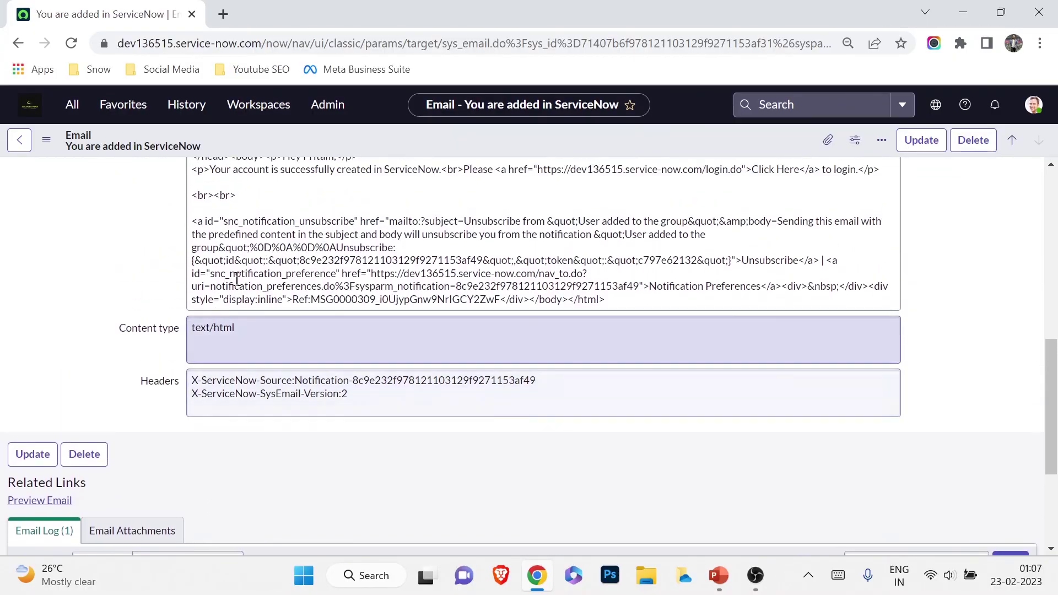
click(237, 280)
scroll(237, 280, up, 3)
scroll(209, 383, down, 3)
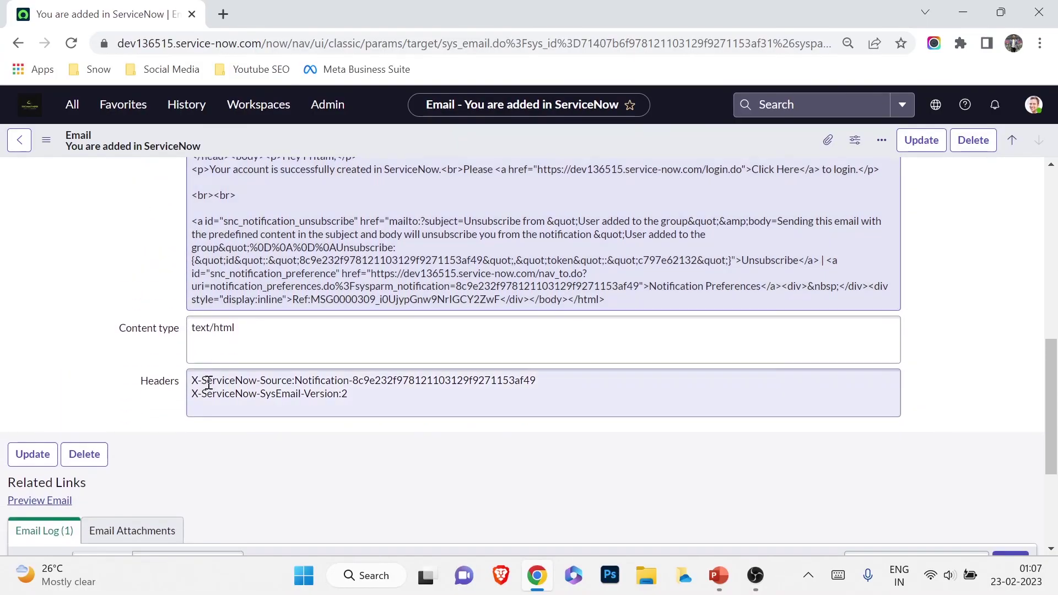
click(44, 501)
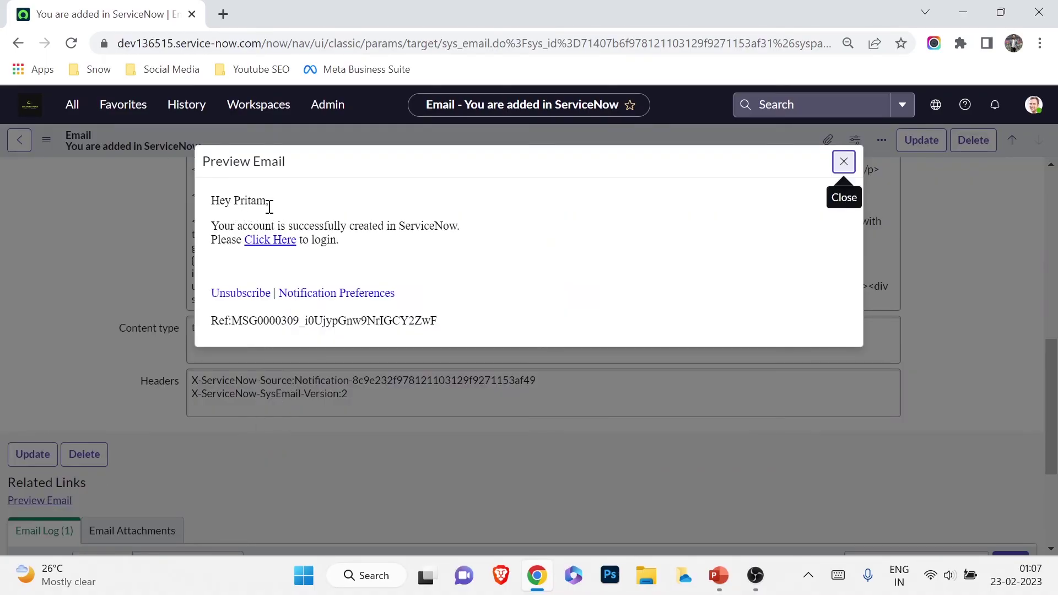
Check the first-name greeting in the preview and follow the Click Here login link
drag(256, 201, 238, 201)
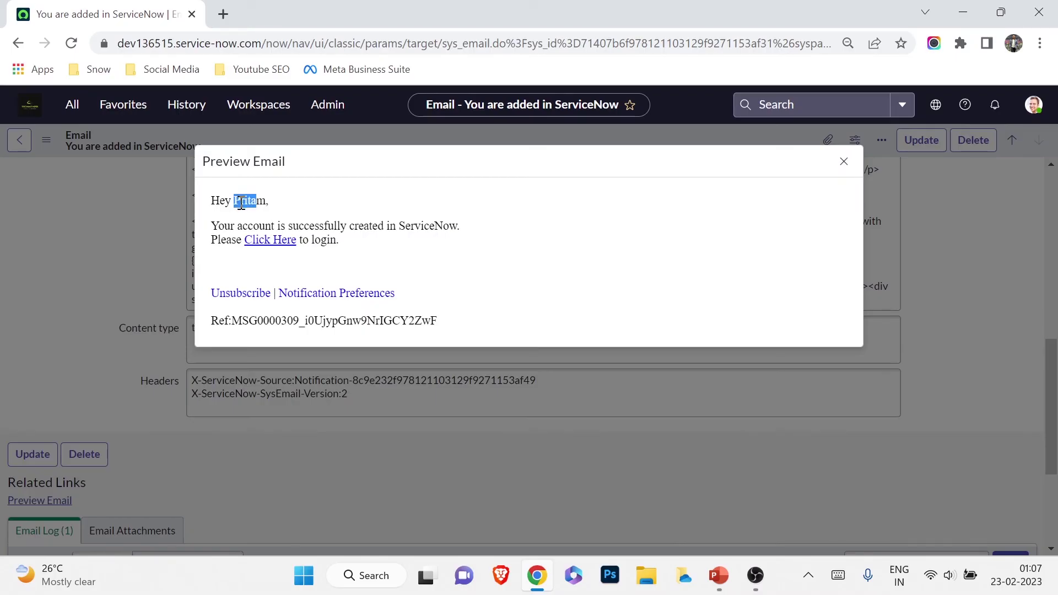
double_click(242, 202)
click(265, 240)
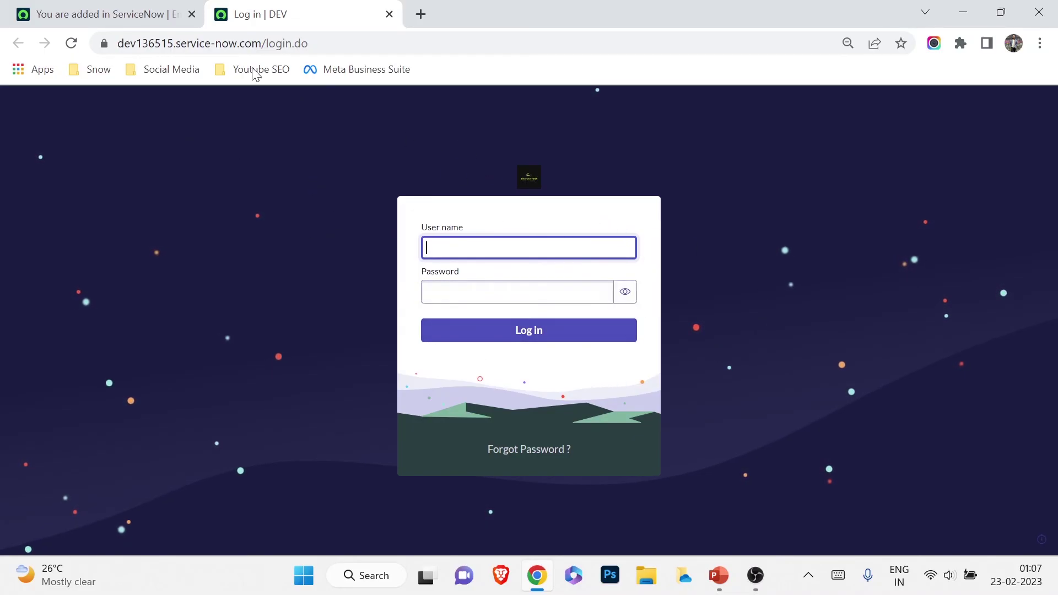
Return to the email record tab and close the Preview Email dialog
click(128, 7)
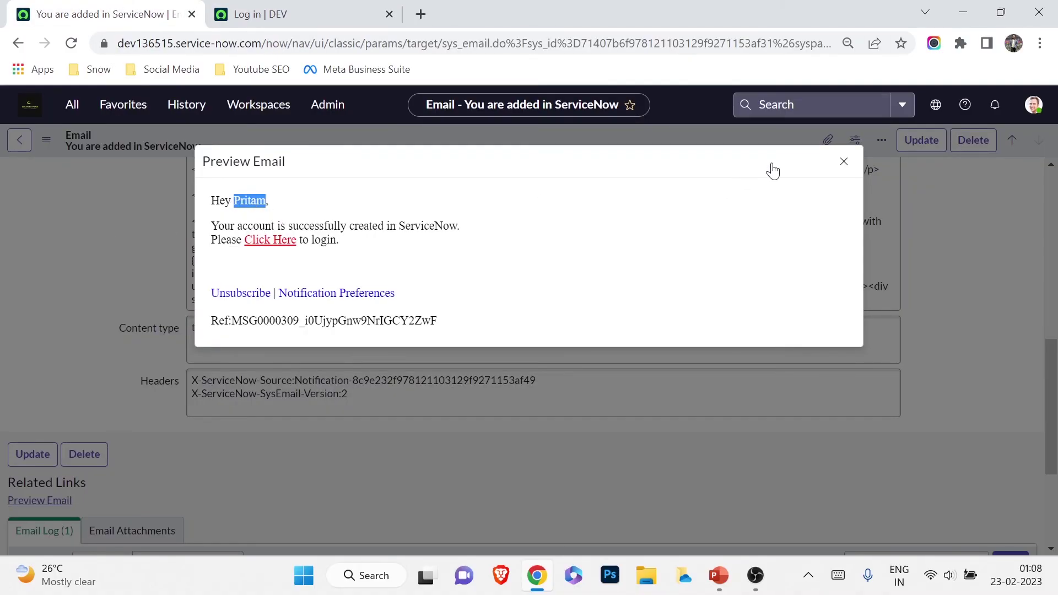
click(843, 161)
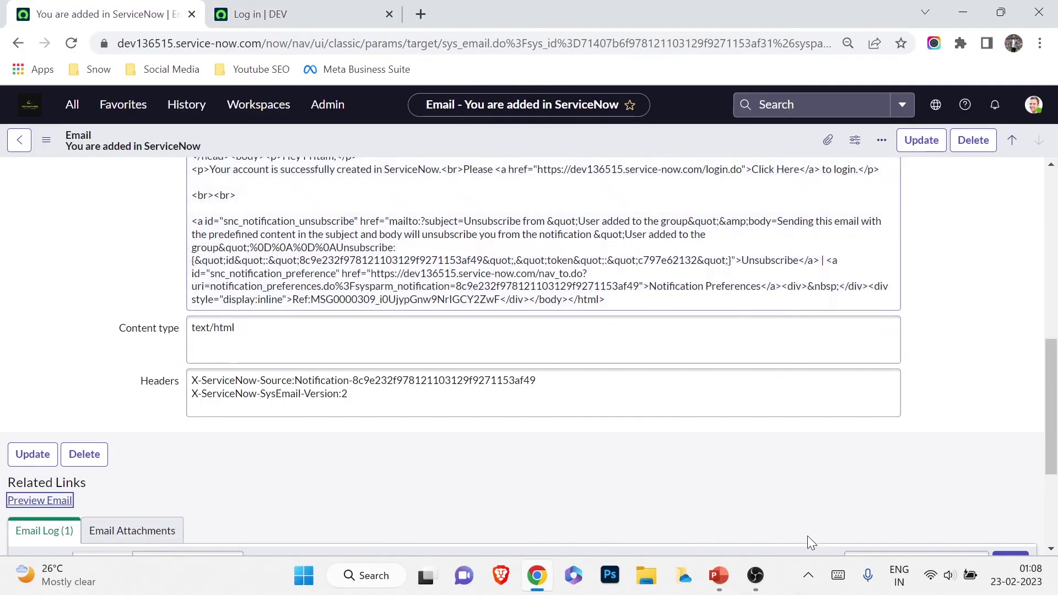
scroll(624, 364, up, 10)
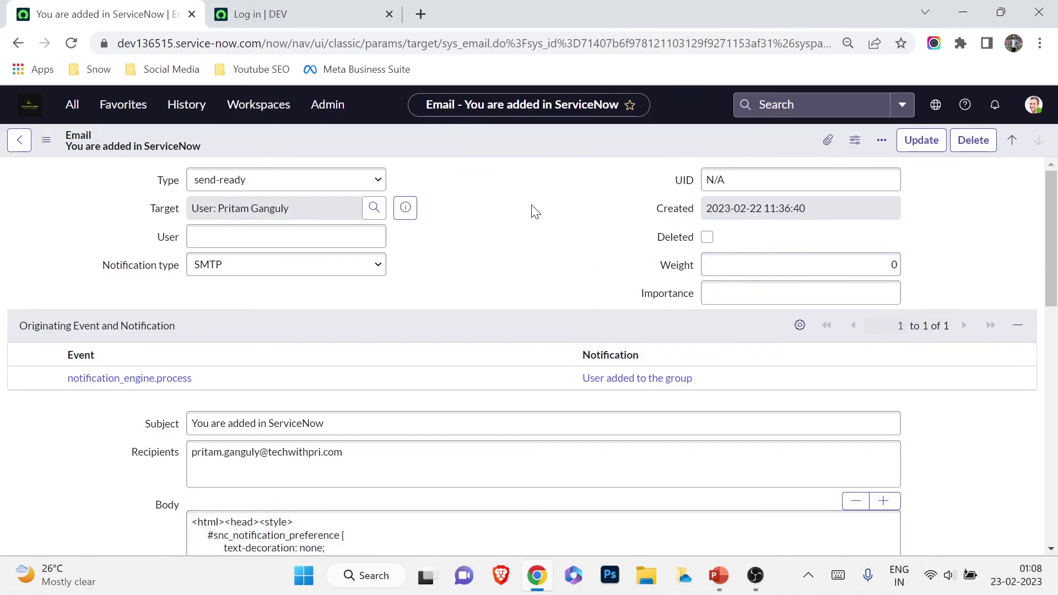